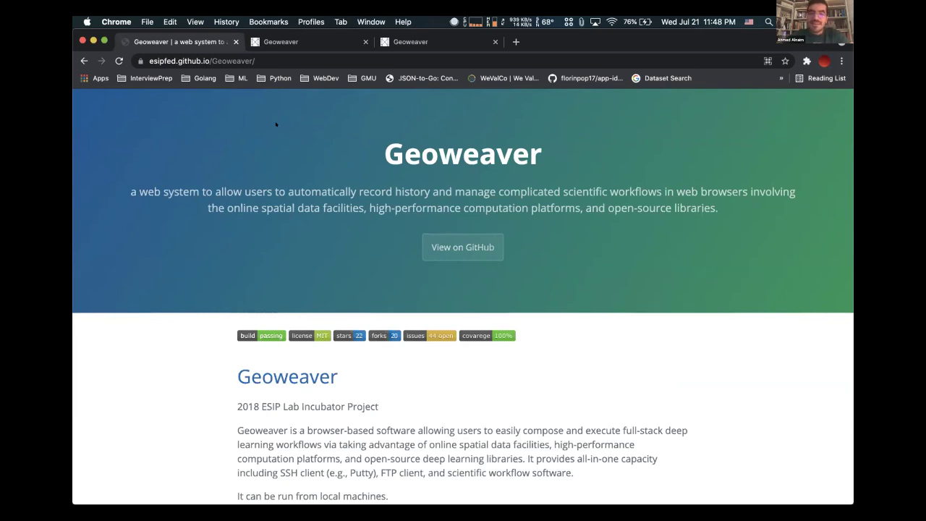
# Switch to the local Geoweaver web page, reload it and dismiss the introductory tour.
pyautogui.click(304, 41)
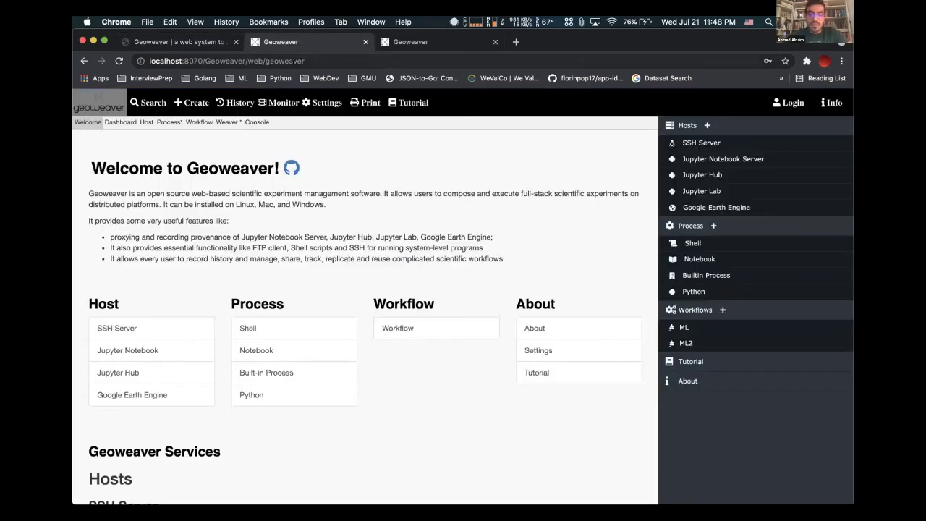
pyautogui.press('super+r')
pyautogui.press('Return')
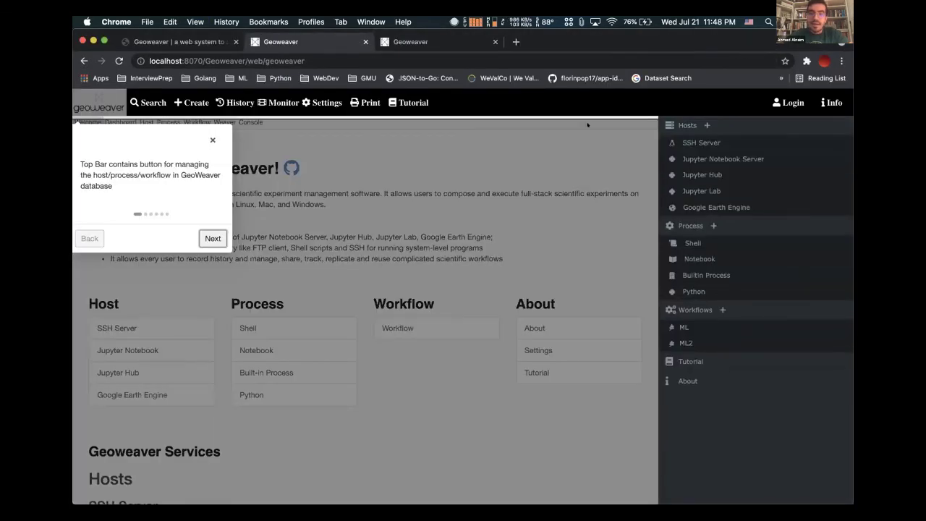
pyautogui.click(631, 185)
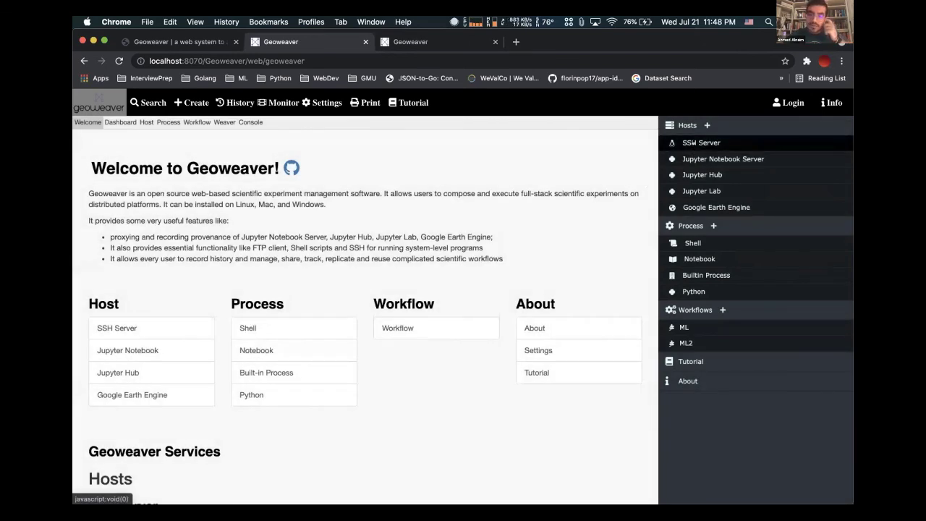
# Expand the SSH Server hosts and open the details of the Localhost host.
pyautogui.click(699, 142)
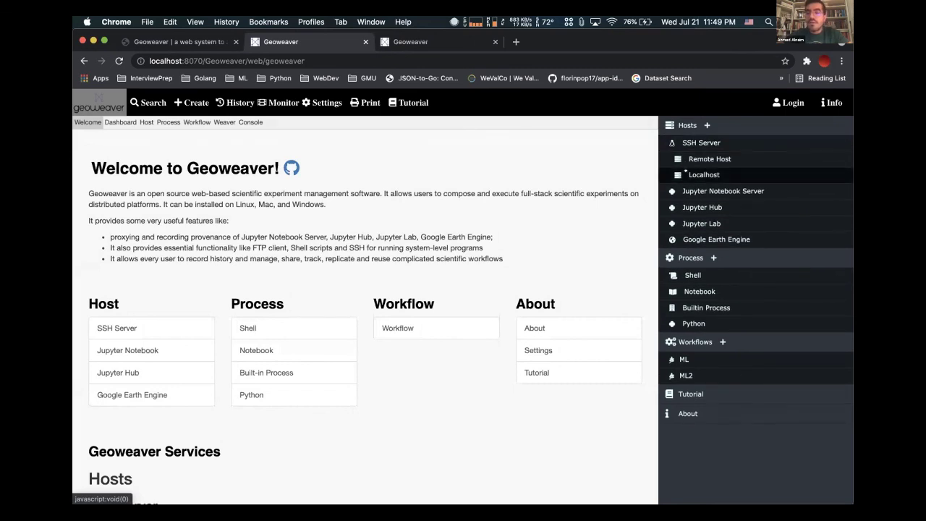
pyautogui.click(685, 174)
pyautogui.click(701, 160)
pyautogui.click(692, 173)
# Examine the host type options and required fields in the new host form, closing it without adding a host.
pyautogui.click(707, 125)
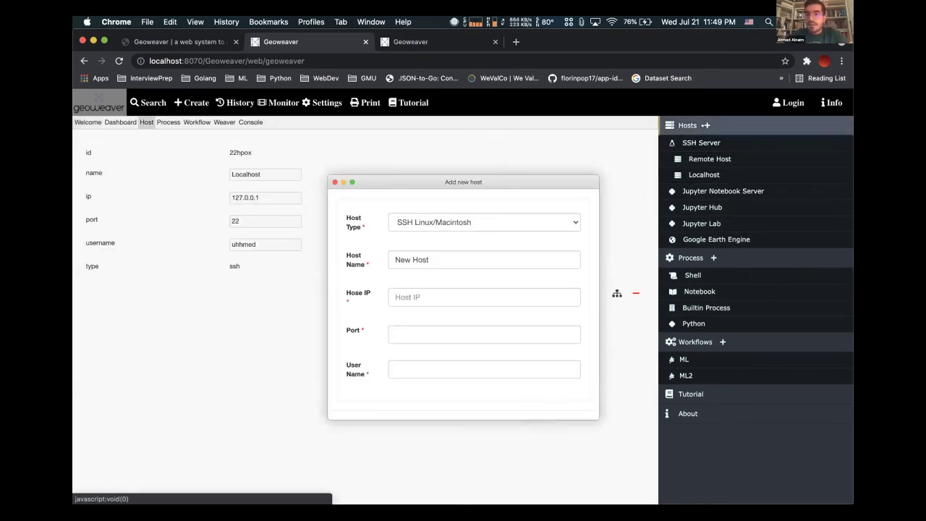
pyautogui.click(467, 221)
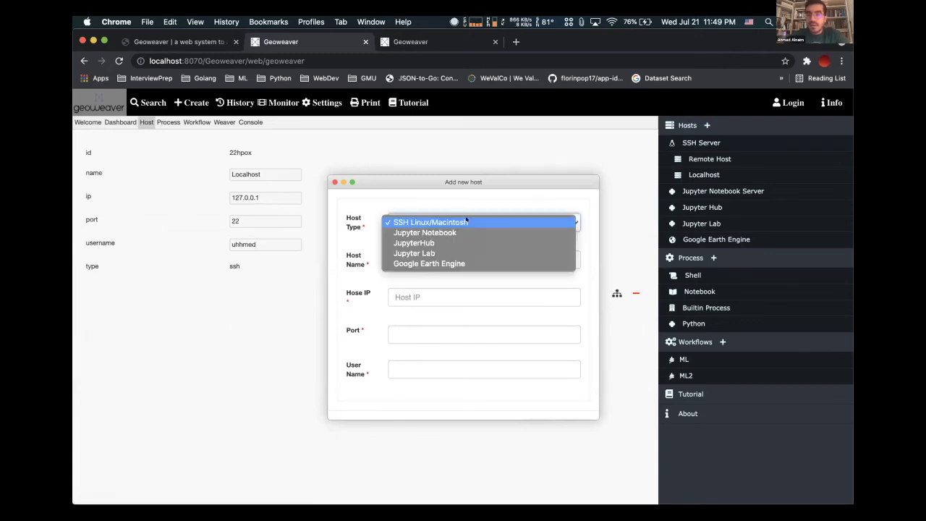
pyautogui.click(458, 202)
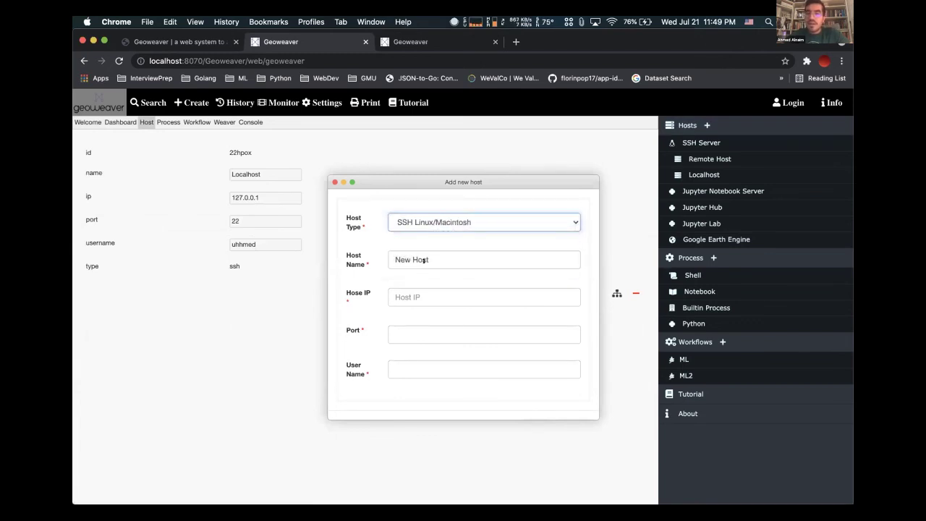
pyautogui.scroll(-2, 422, 297)
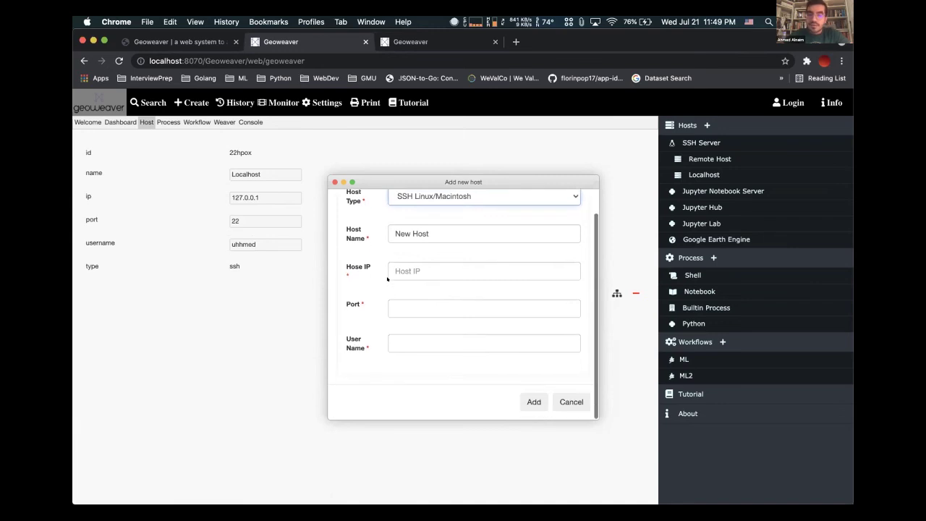
pyautogui.click(334, 181)
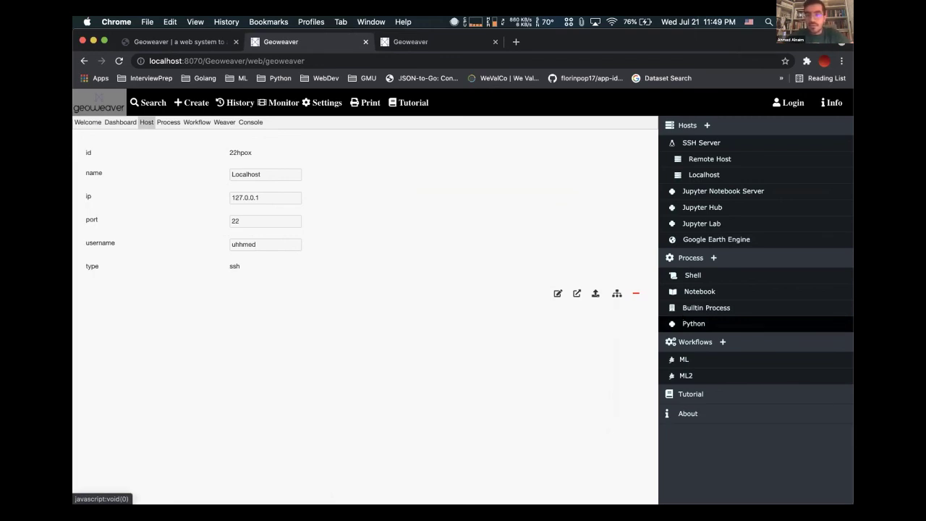
# Expand the Python processes and review the new process form with Python as its language, closing it without saving.
pyautogui.click(693, 323)
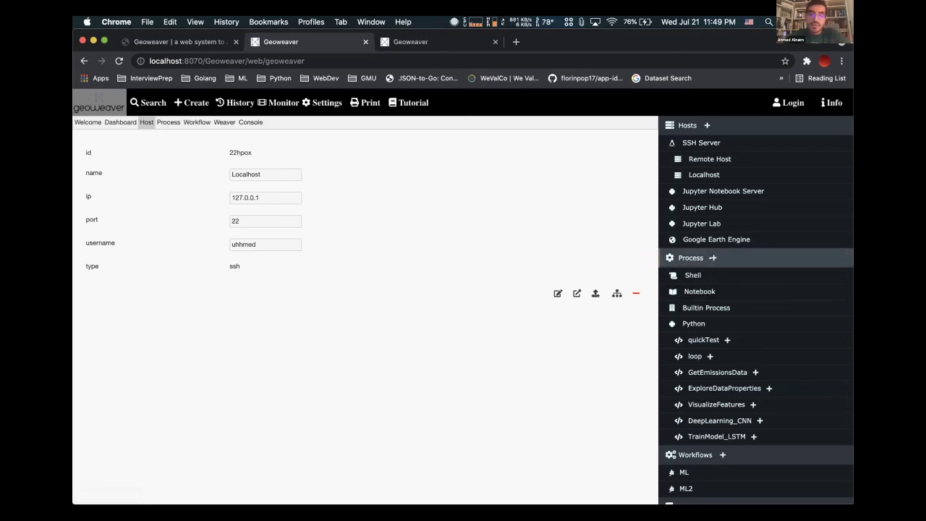
pyautogui.click(713, 258)
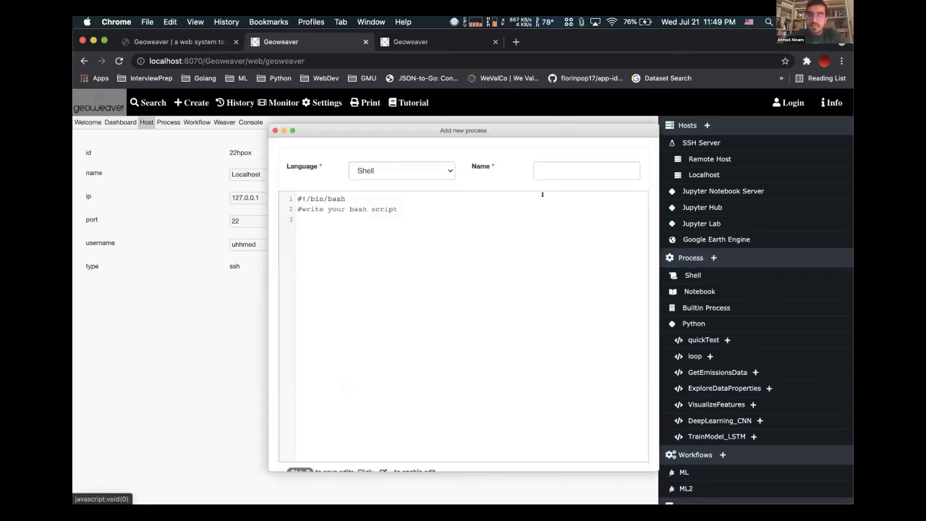
pyautogui.click(415, 169)
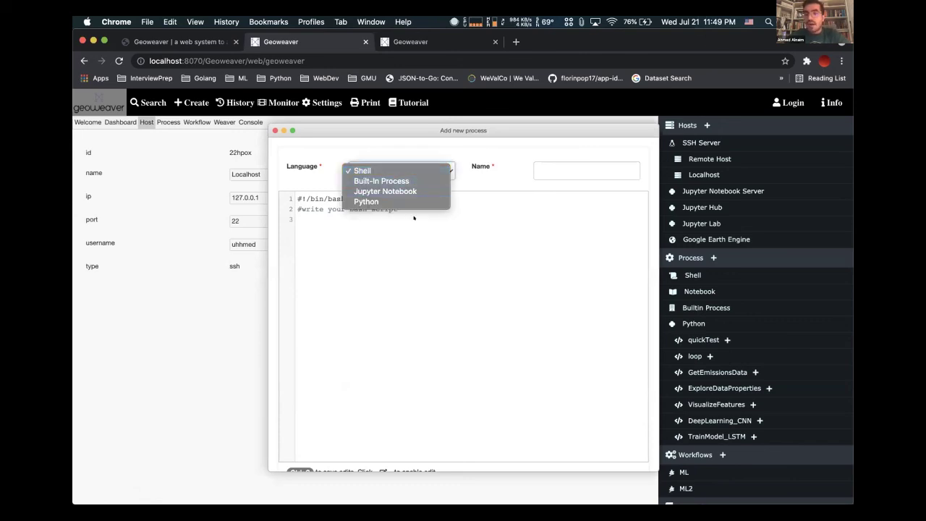
pyautogui.click(334, 143)
pyautogui.click(354, 168)
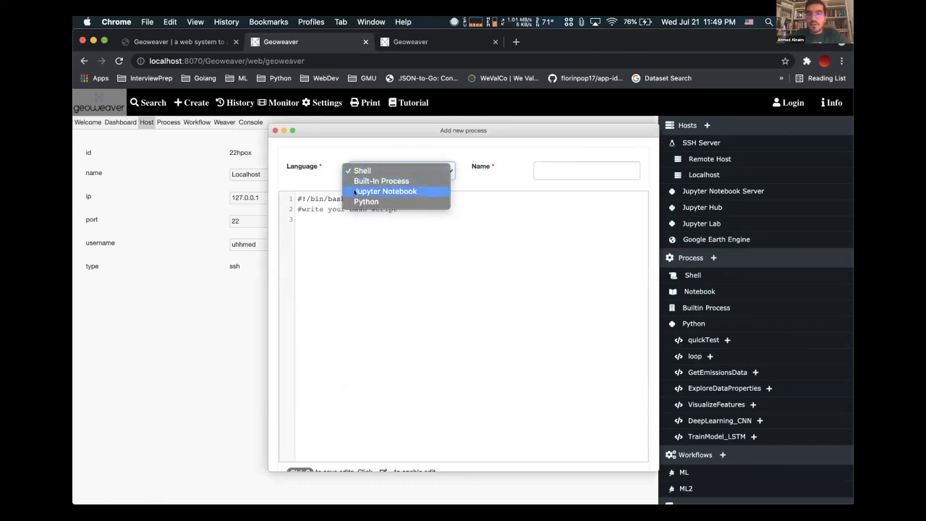
pyautogui.click(354, 201)
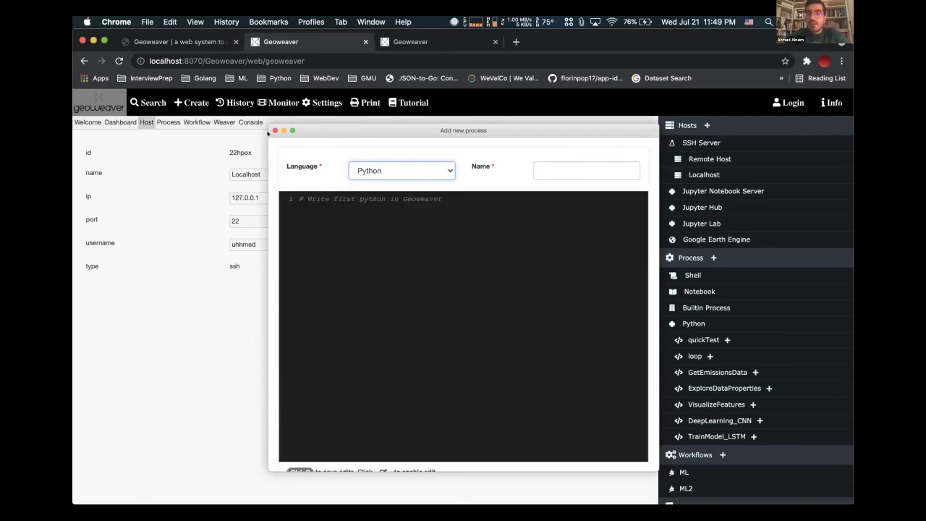
pyautogui.click(275, 131)
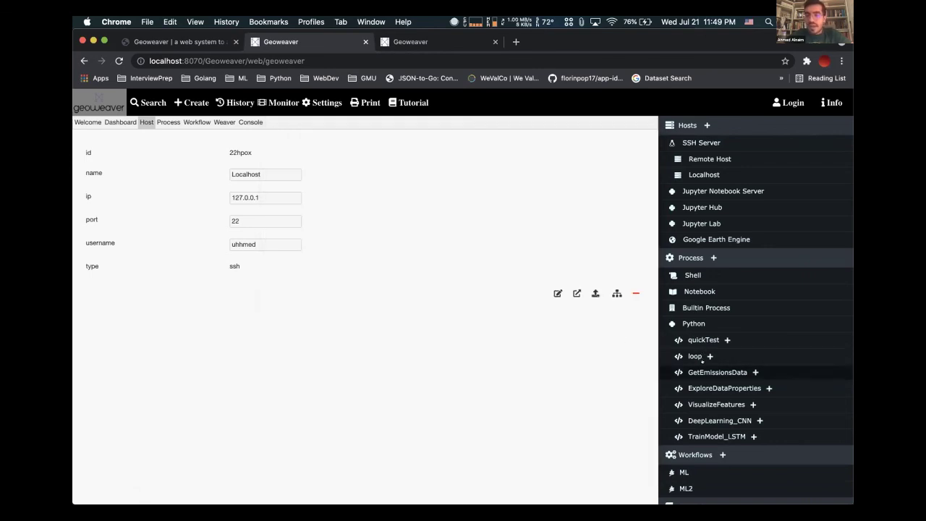
# View the GetEmissionsData process code and load the ML workflow's graph into the Weaver canvas.
pyautogui.click(717, 371)
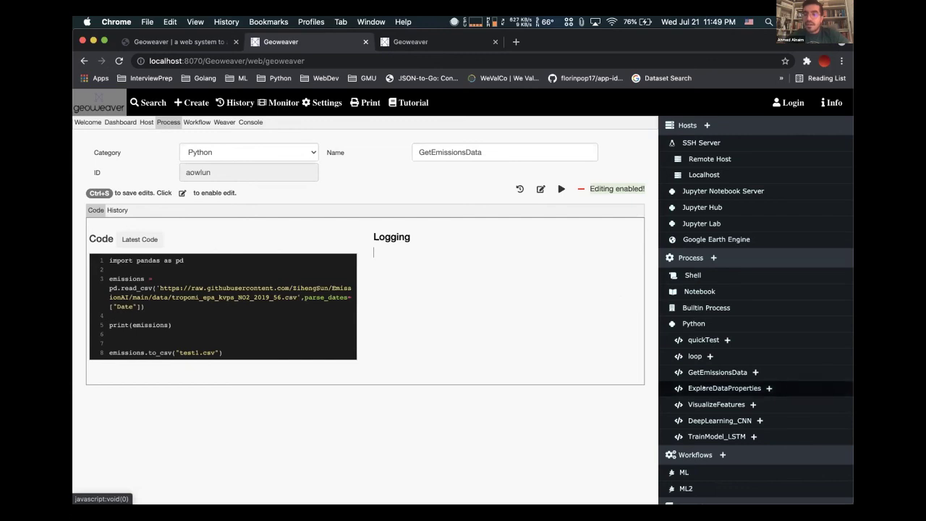
pyautogui.scroll(-1, 704, 386)
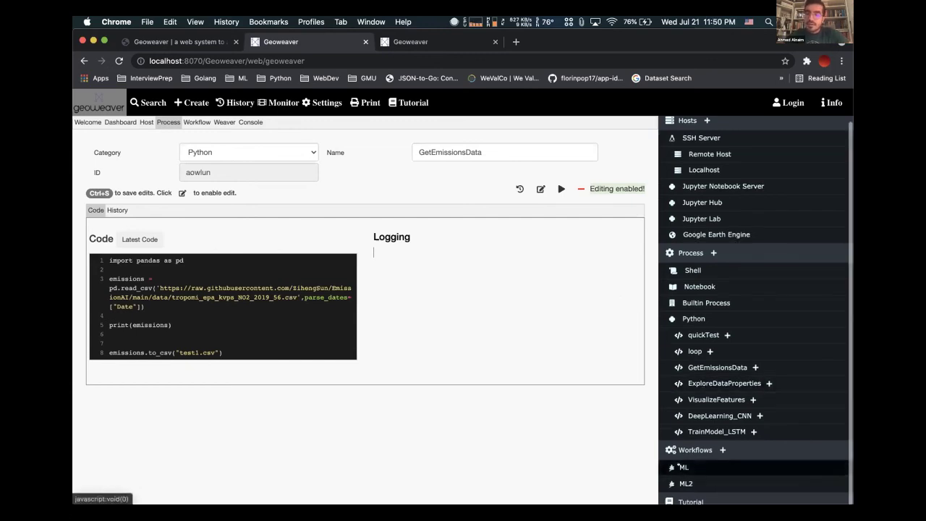
pyautogui.click(679, 467)
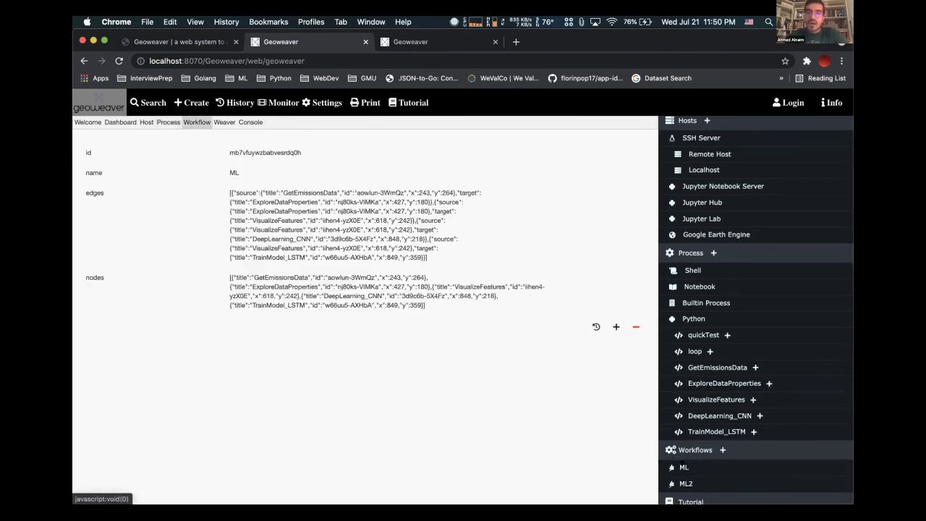
pyautogui.click(614, 326)
pyautogui.click(477, 338)
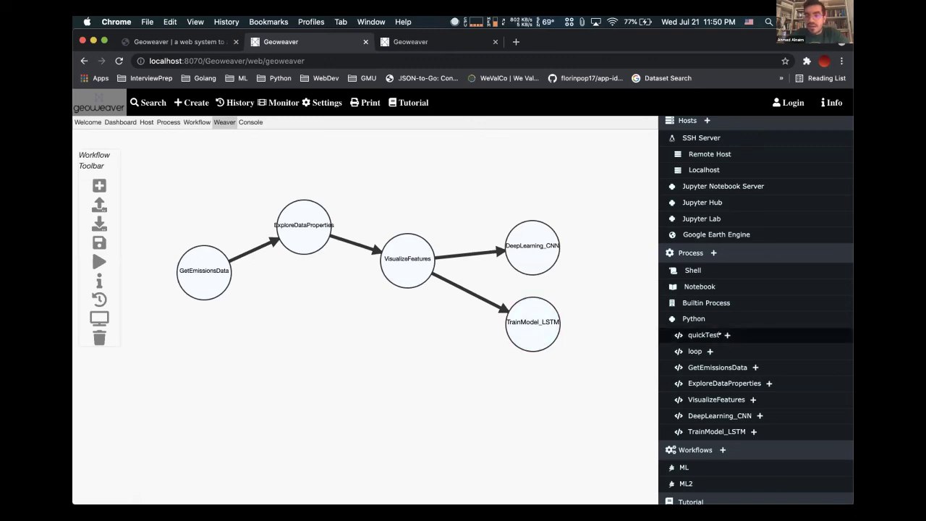
# Add the quickTest process to the workflow canvas and link it to the GetEmissionsData node.
pyautogui.click(727, 335)
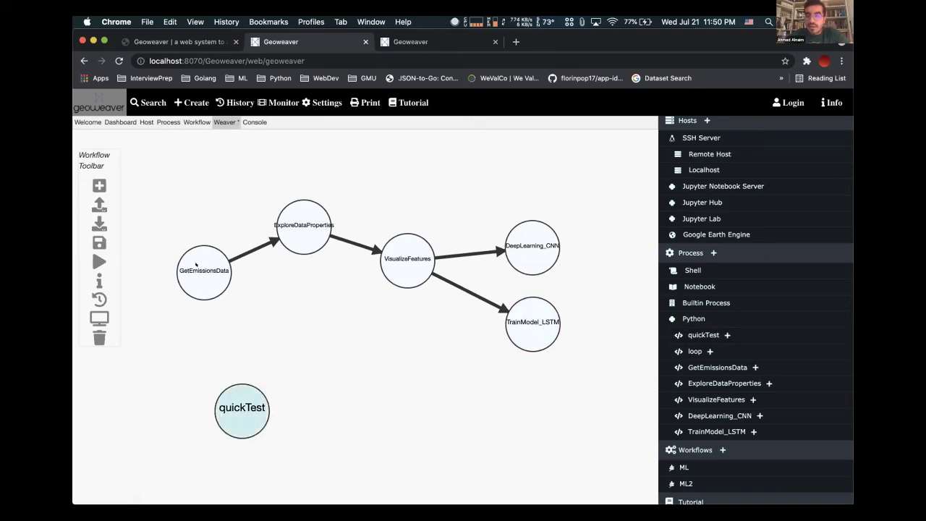
pyautogui.moveTo(196, 265); pyautogui.dragTo(250, 384)
pyautogui.click(242, 394)
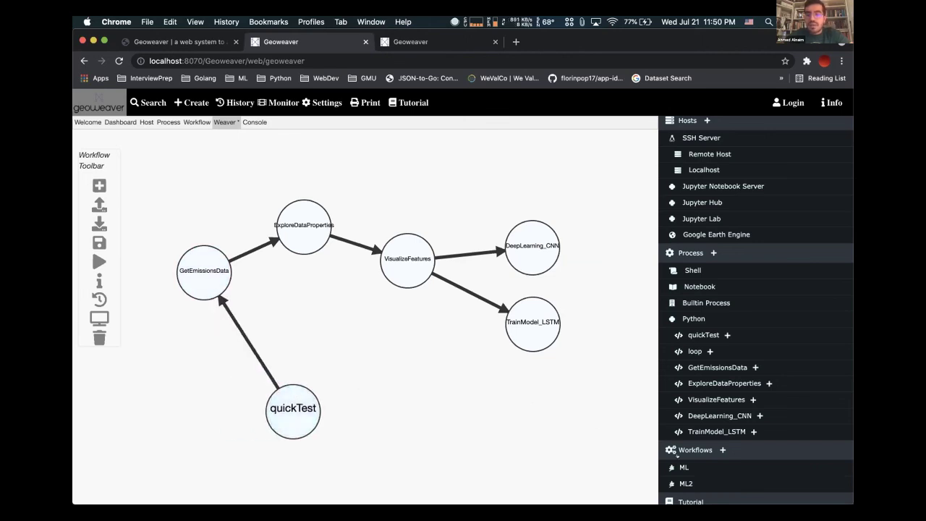
# Check the ML workflow's details and run the workflow from the Weaver canvas on Localhost, entering the host password.
pyautogui.click(684, 468)
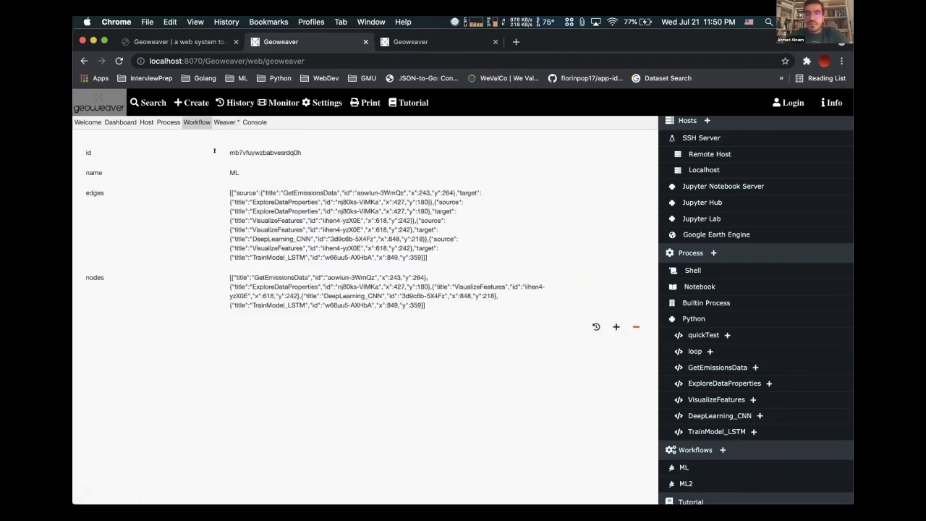
pyautogui.click(224, 122)
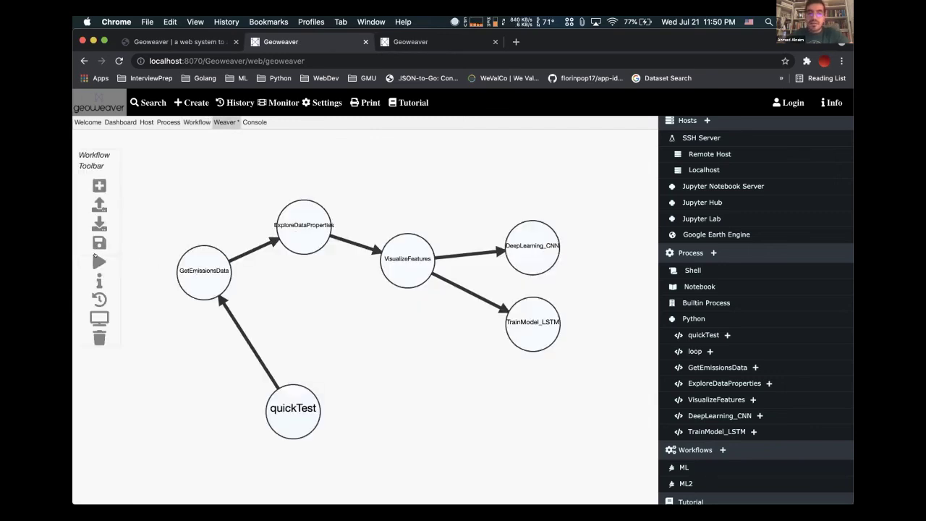
pyautogui.click(99, 261)
pyautogui.click(471, 276)
pyautogui.click(466, 284)
pyautogui.click(528, 338)
pyautogui.click(495, 237)
pyautogui.write('•••••')
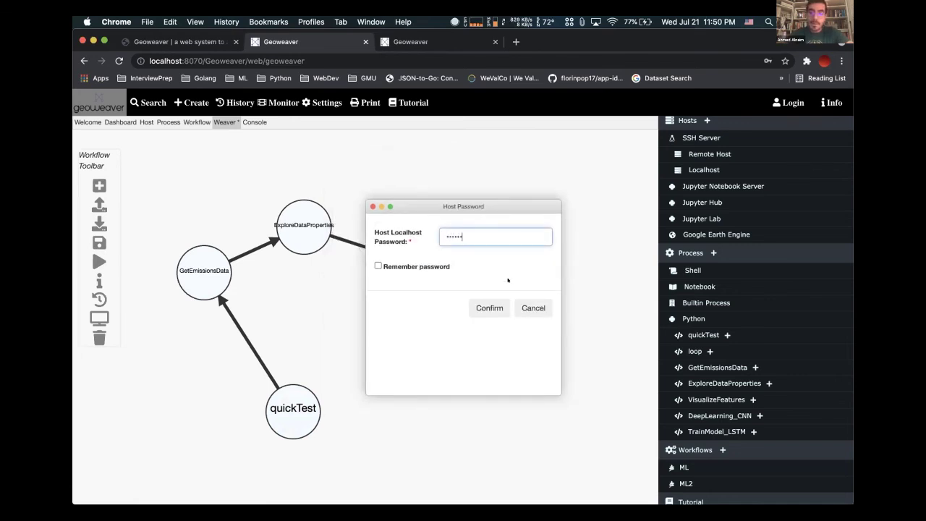
pyautogui.click(486, 308)
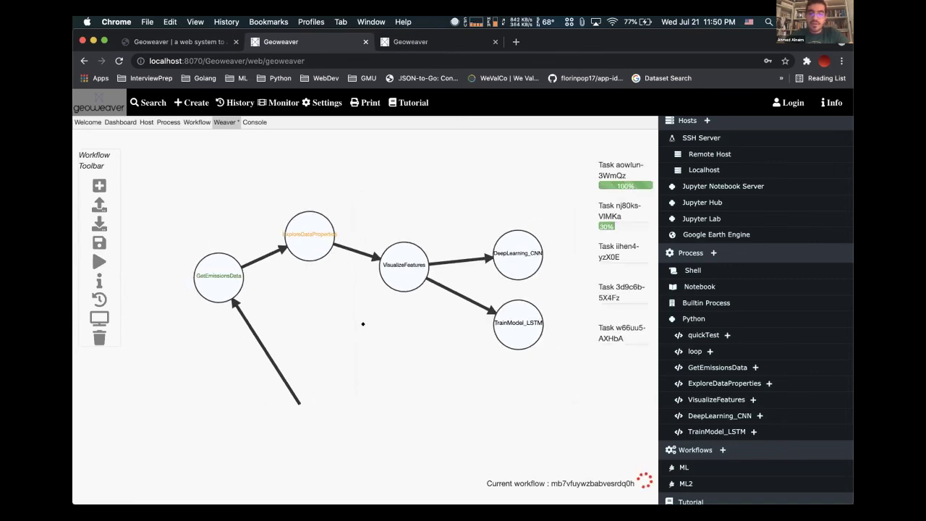
# Close the scatter plot figure and check the running processes in the Activity Monitor.
pyautogui.moveTo(363, 255); pyautogui.dragTo(371, 333)
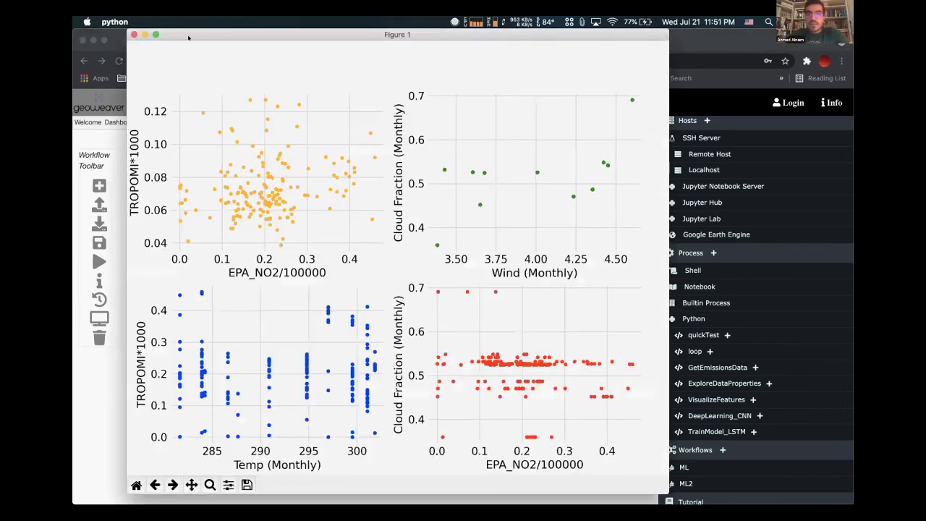
pyautogui.click(133, 34)
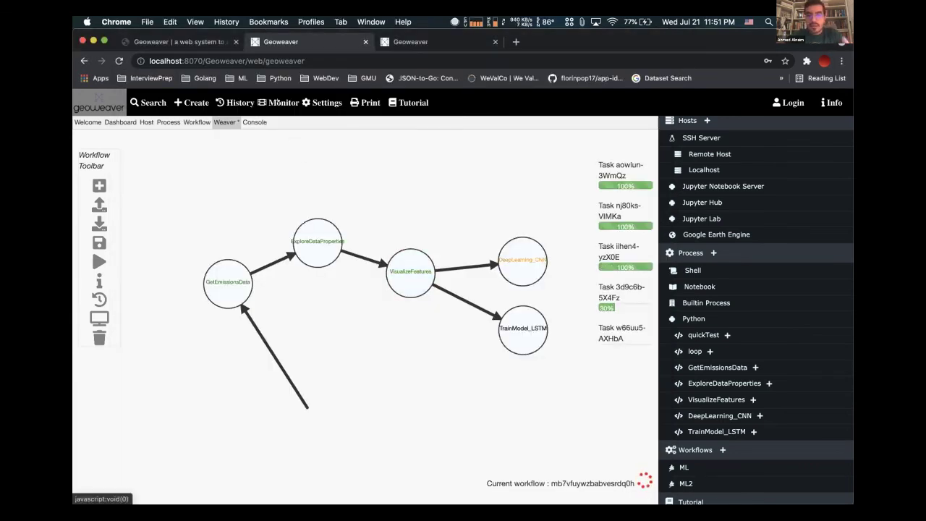
pyautogui.click(275, 103)
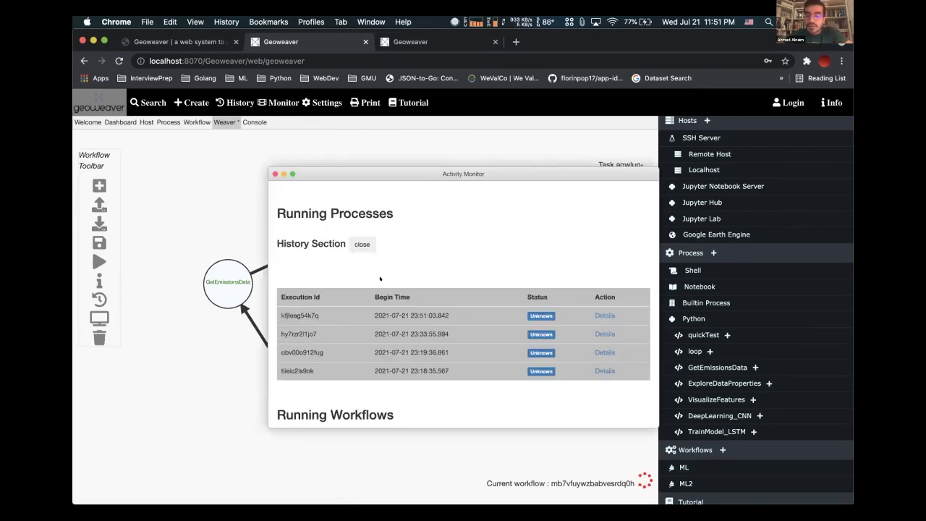
pyautogui.click(275, 174)
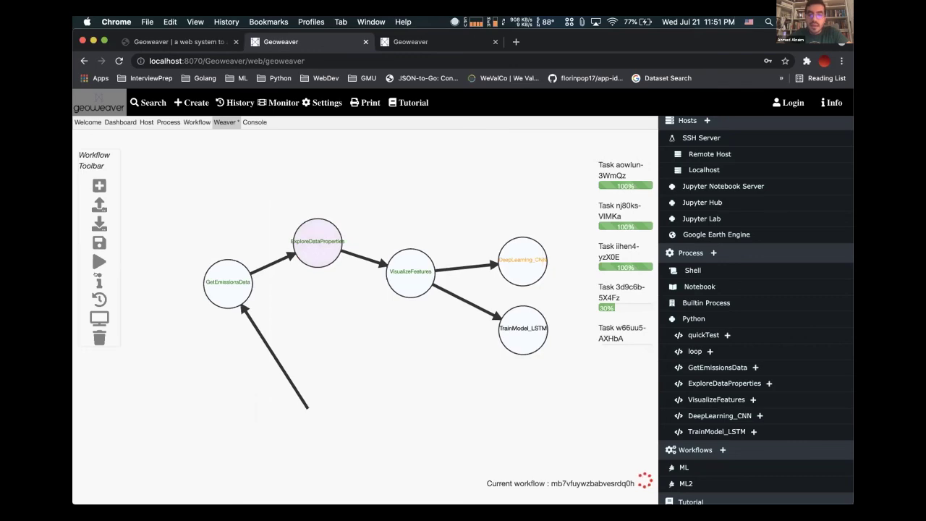
# Open the ExploreDataProperties node's execution history and examine the log of its latest run.
pyautogui.doubleClick(293, 239)
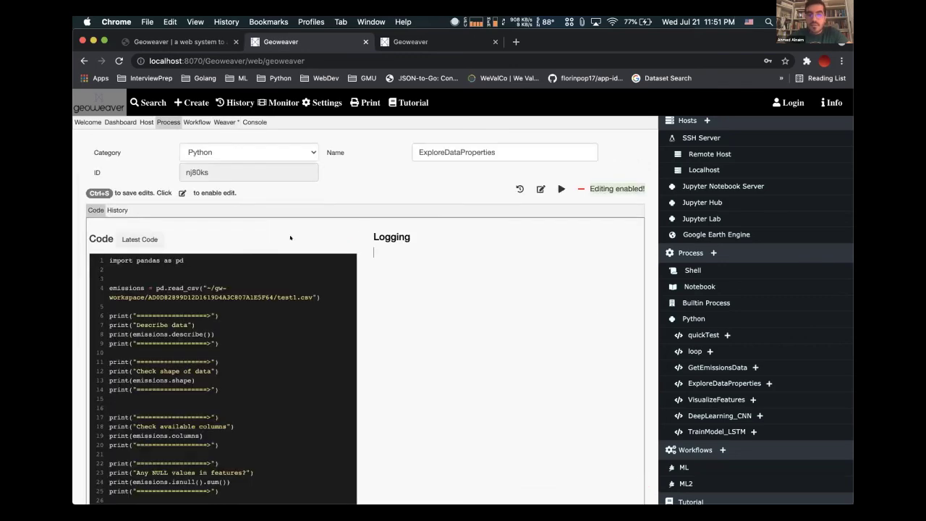
pyautogui.click(519, 189)
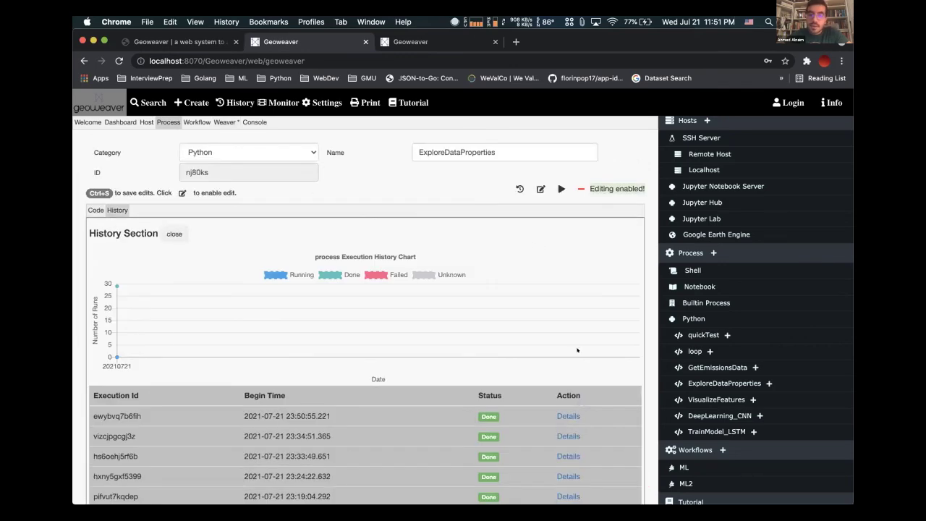
pyautogui.click(568, 416)
pyautogui.scroll(-3, 448, 369)
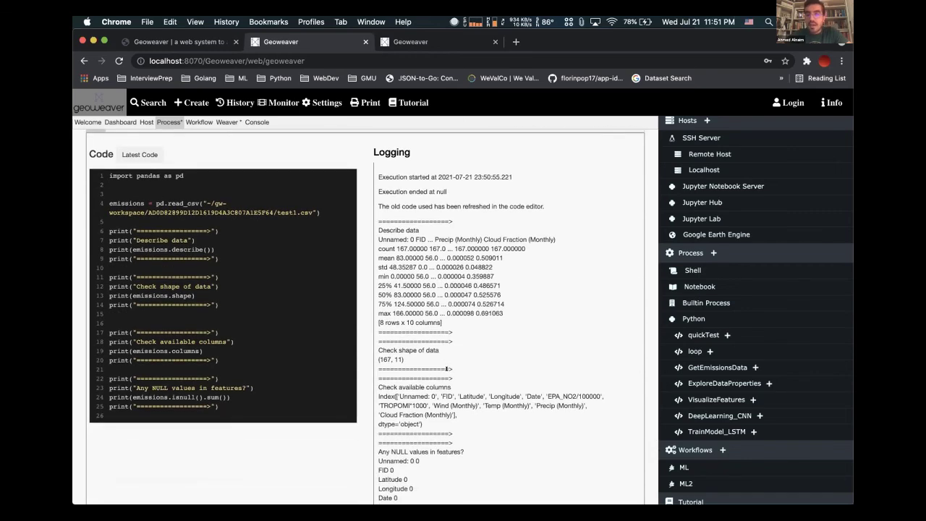
pyautogui.scroll(1, 447, 369)
pyautogui.scroll(3, 446, 369)
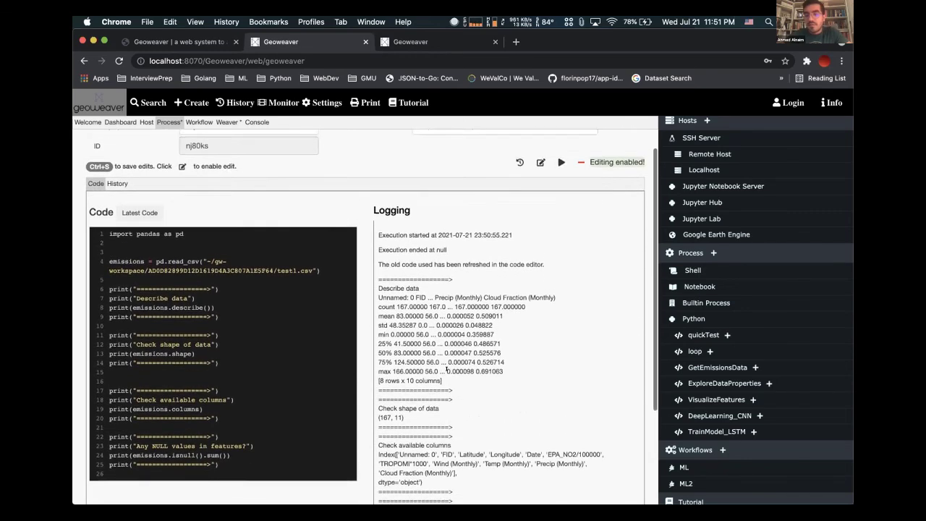
# Return to the running ML workflow's graph and close the model loss figure.
pyautogui.click(684, 468)
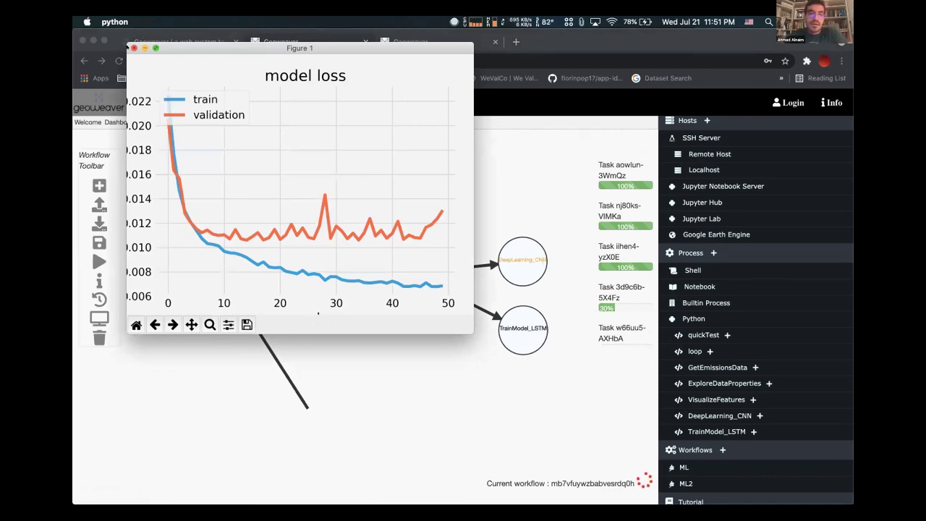
pyautogui.click(129, 46)
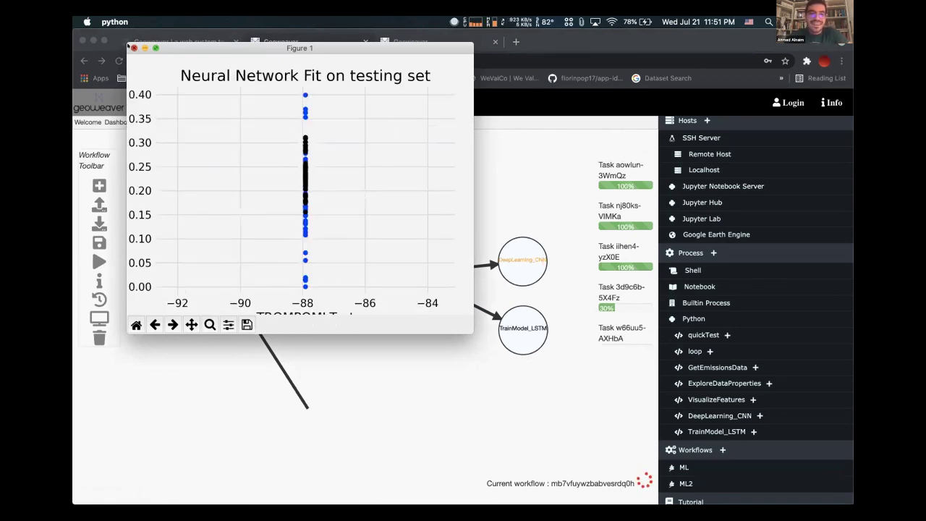
# Close the Neural Network Fit figure and the Data/Train/Test line plot figure.
pyautogui.click(133, 48)
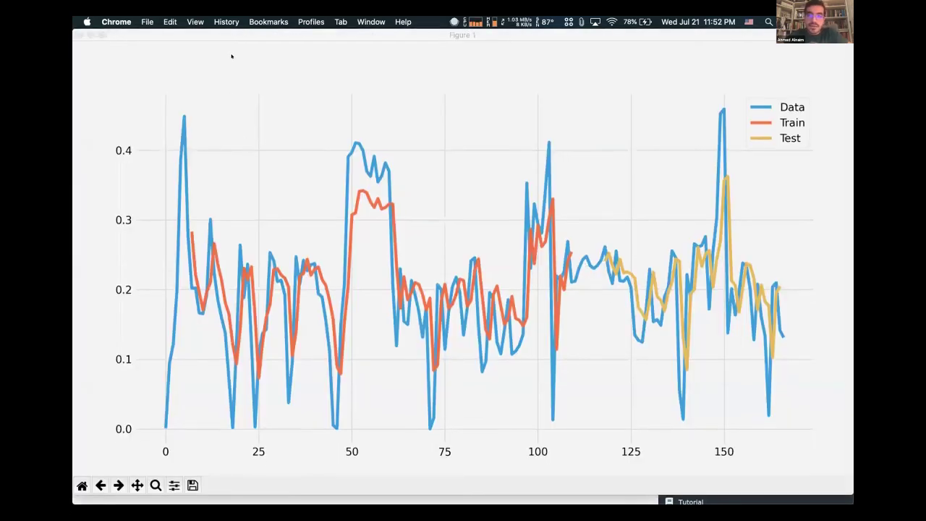
pyautogui.click(79, 44)
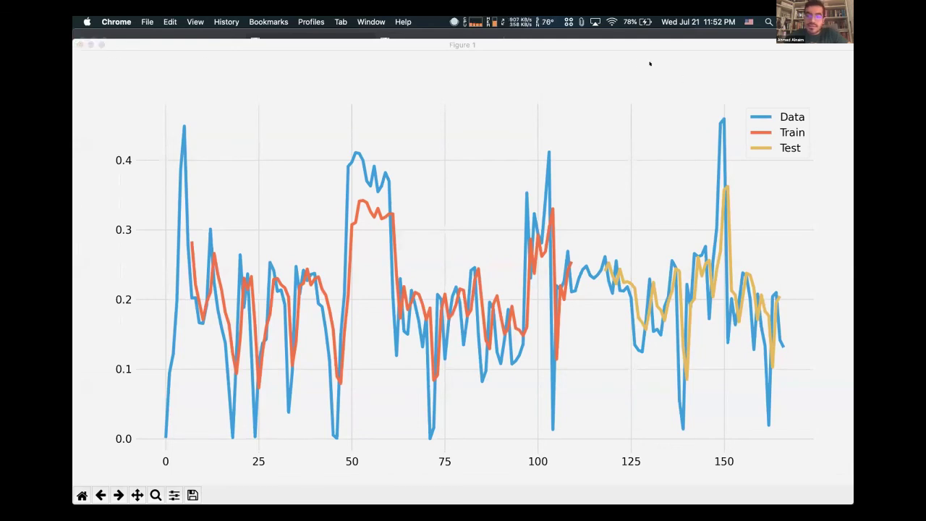
pyautogui.click(78, 44)
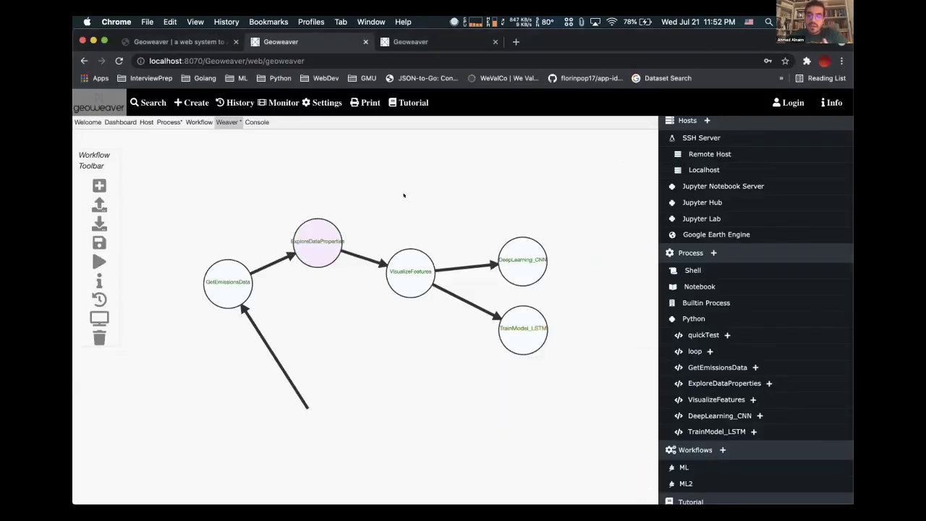
# Open the GetEmissionsData process's execution history and examine the log of its latest run.
pyautogui.click(704, 363)
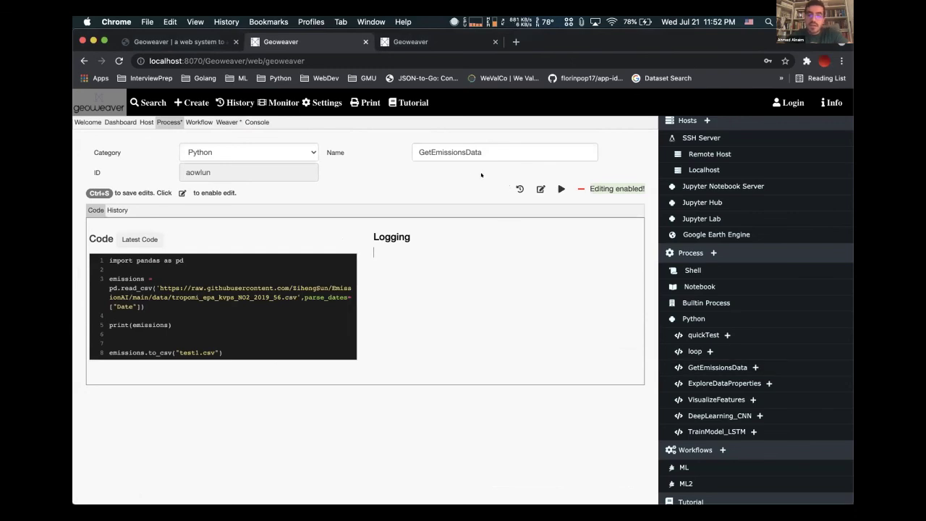
pyautogui.click(518, 188)
pyautogui.scroll(-2, 440, 384)
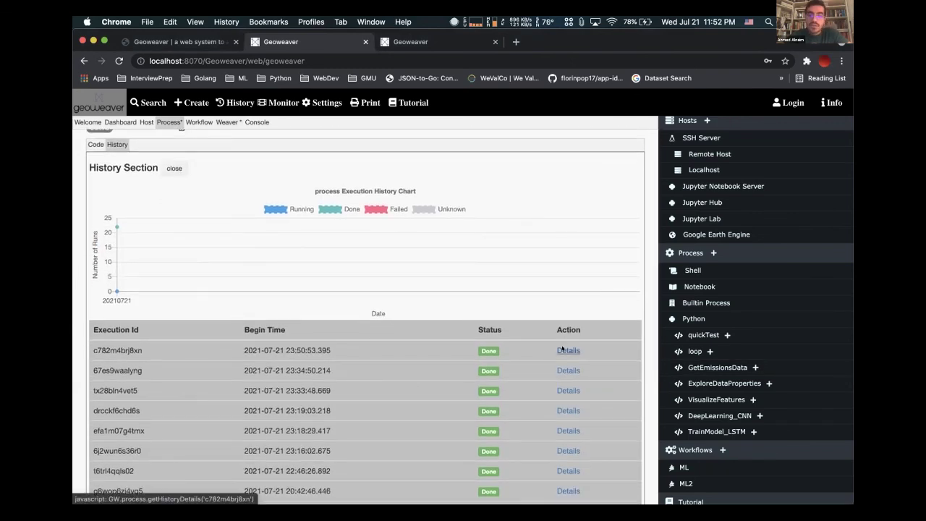
pyautogui.click(567, 350)
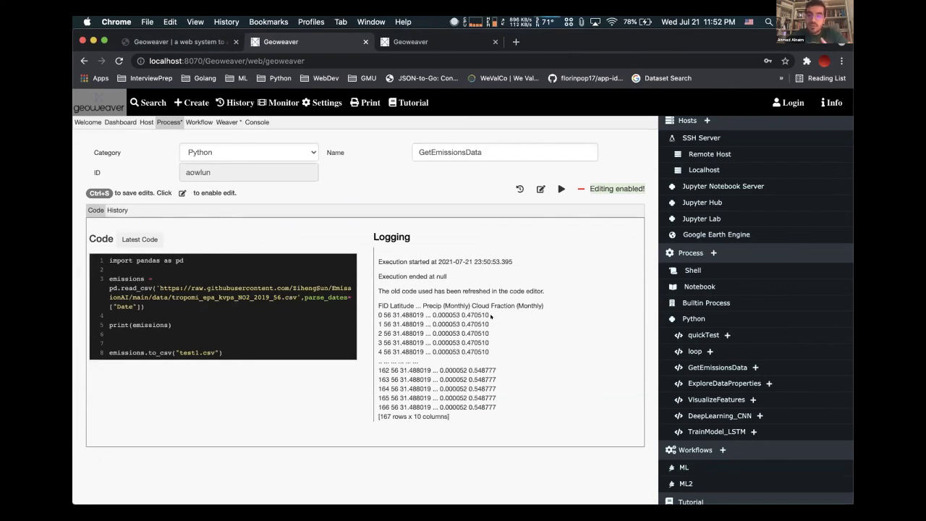
# Open the TrainModel_LSTM process, reload the Geoweaver page and dismiss the introductory tour.
pyautogui.click(716, 431)
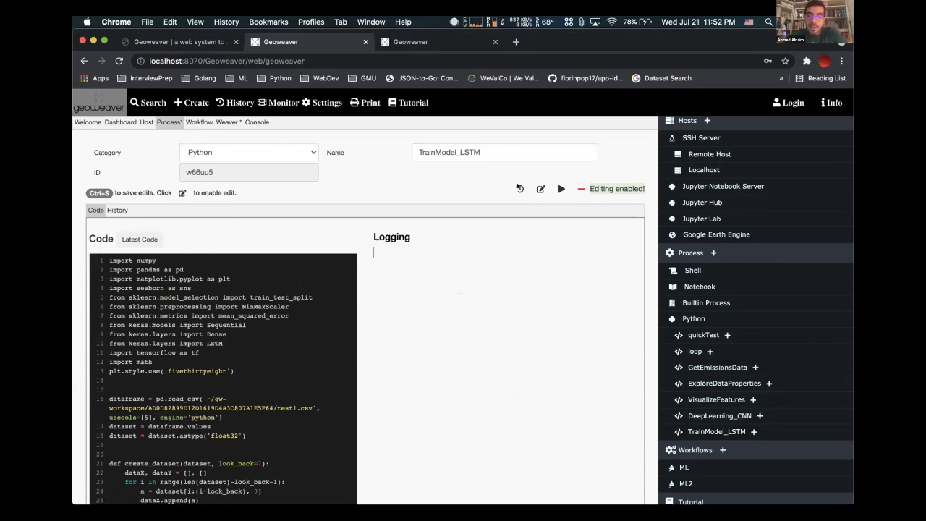
pyautogui.click(520, 189)
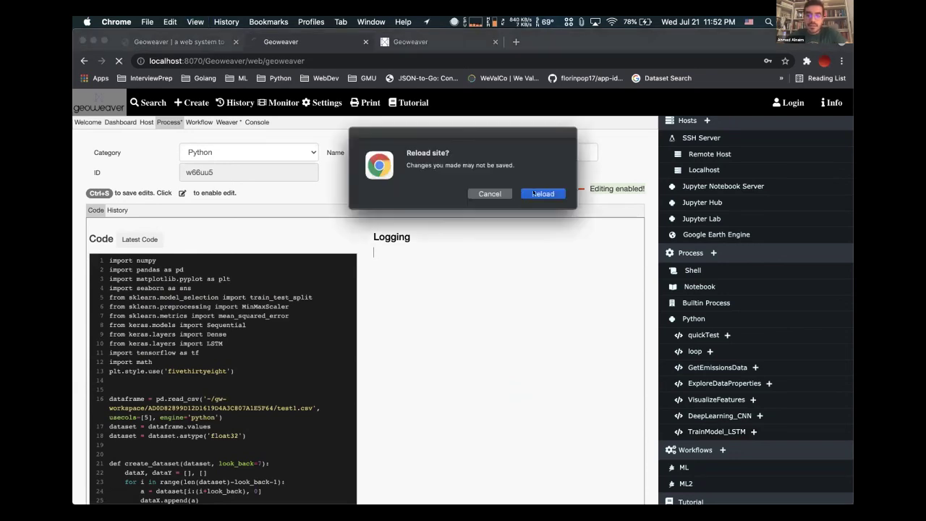
pyautogui.click(490, 194)
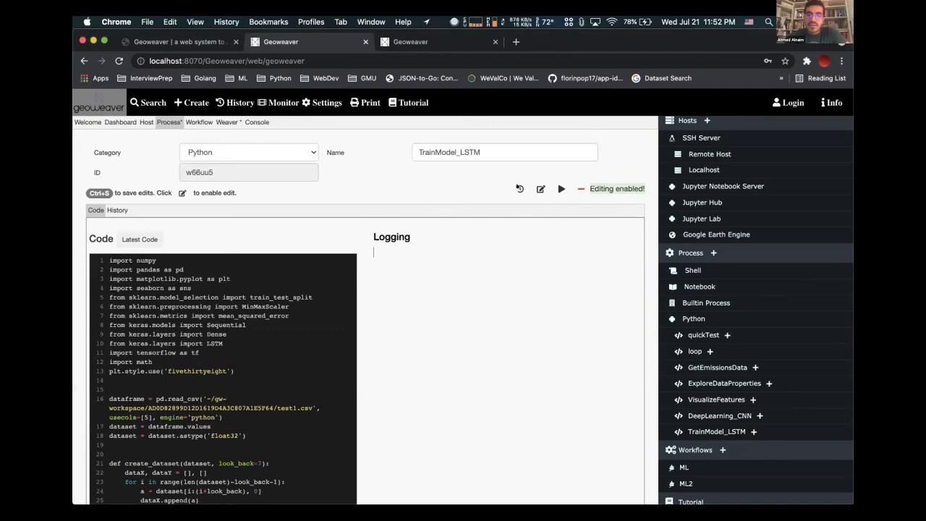
pyautogui.click(518, 189)
pyautogui.press('Return')
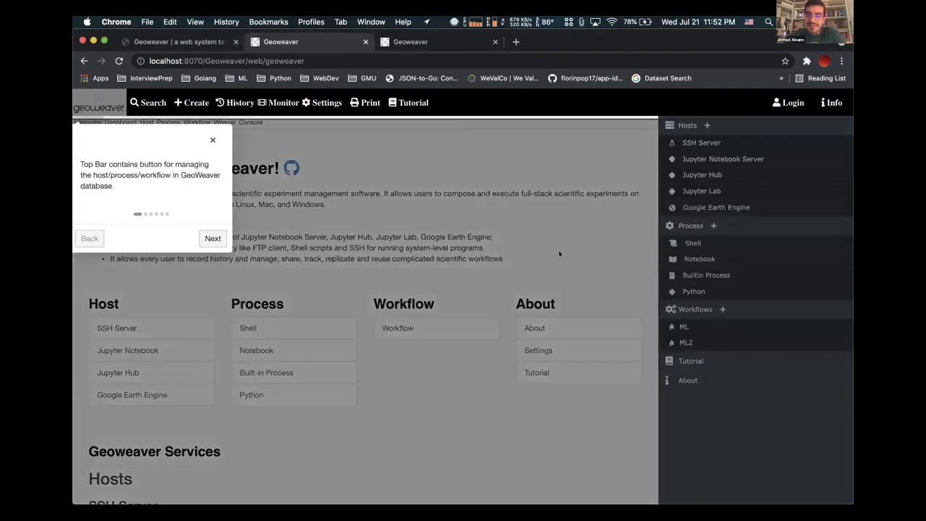
pyautogui.click(550, 256)
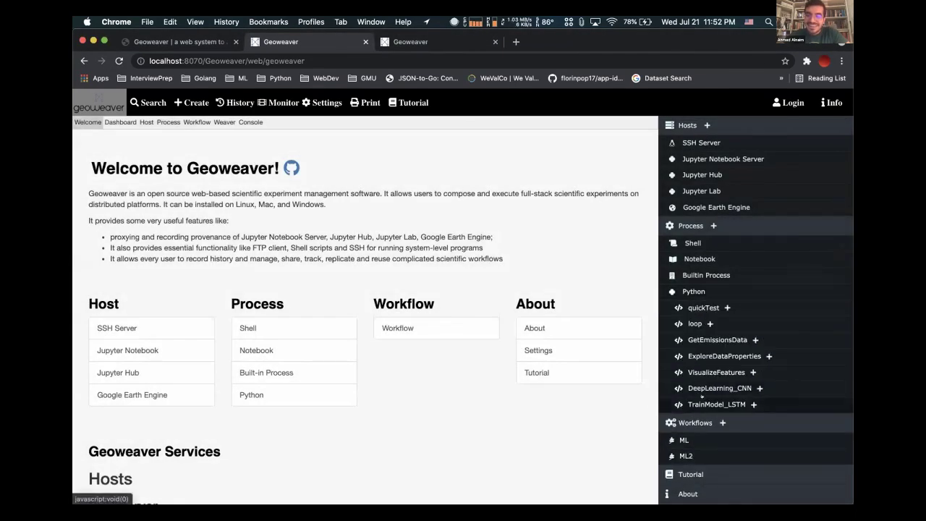
# Look at the TrainModel_LSTM and DeepLearning_CNN processes and review the ExploreDataProperties execution history.
pyautogui.click(705, 402)
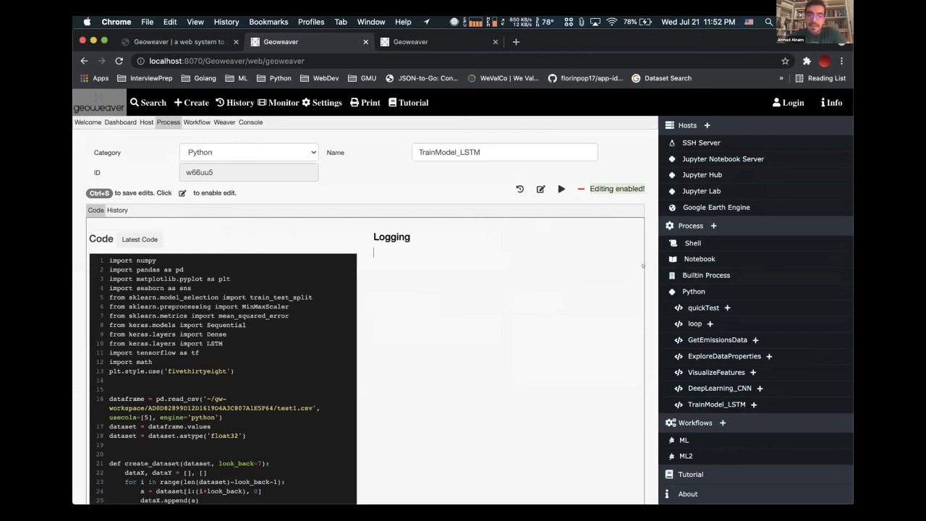
pyautogui.click(720, 389)
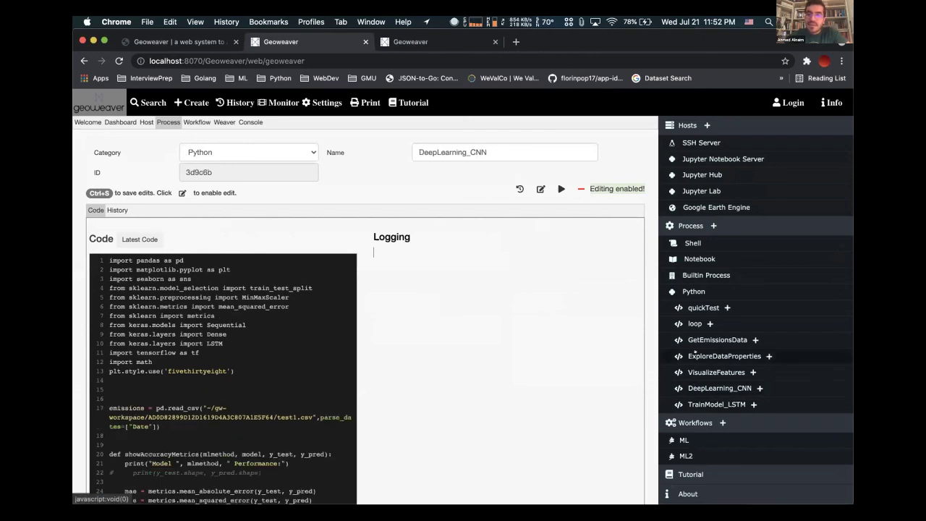
pyautogui.click(724, 355)
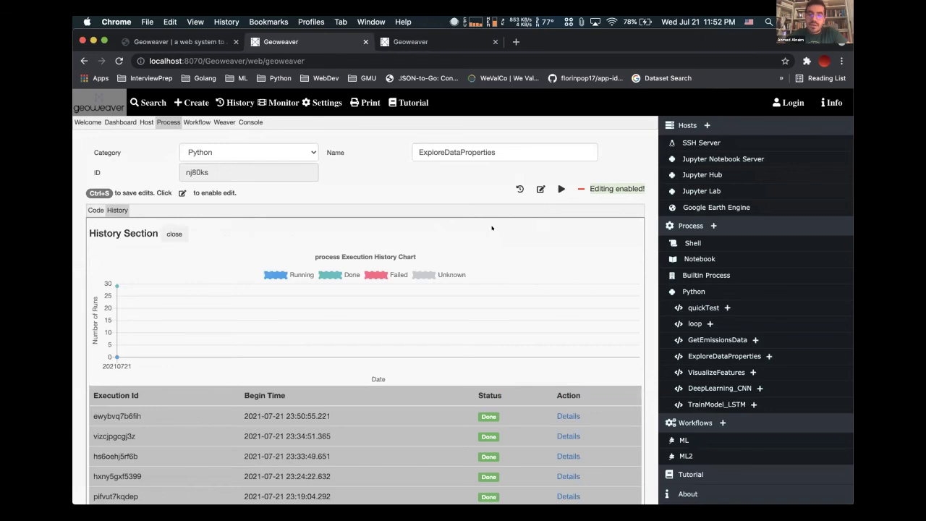
pyautogui.scroll(-3, 492, 228)
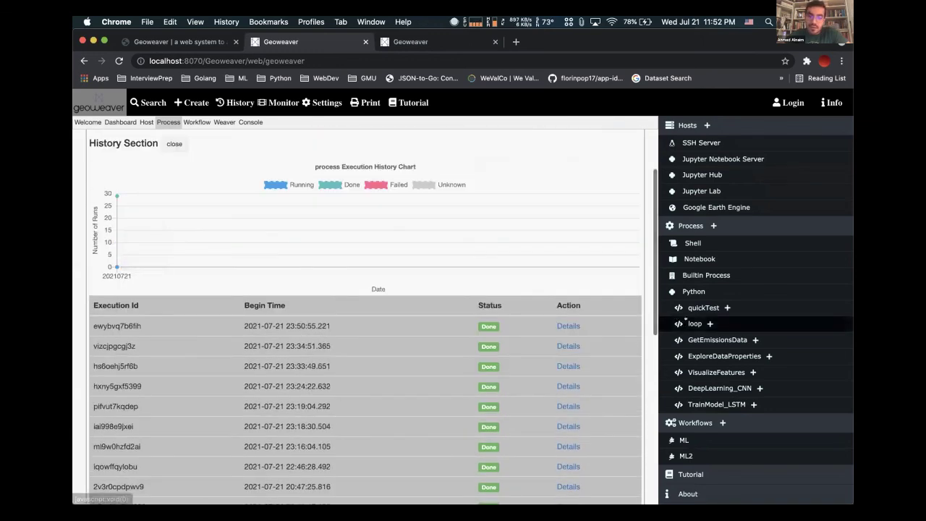
# Review the loop process's execution history chart and its list of past runs.
pyautogui.click(685, 322)
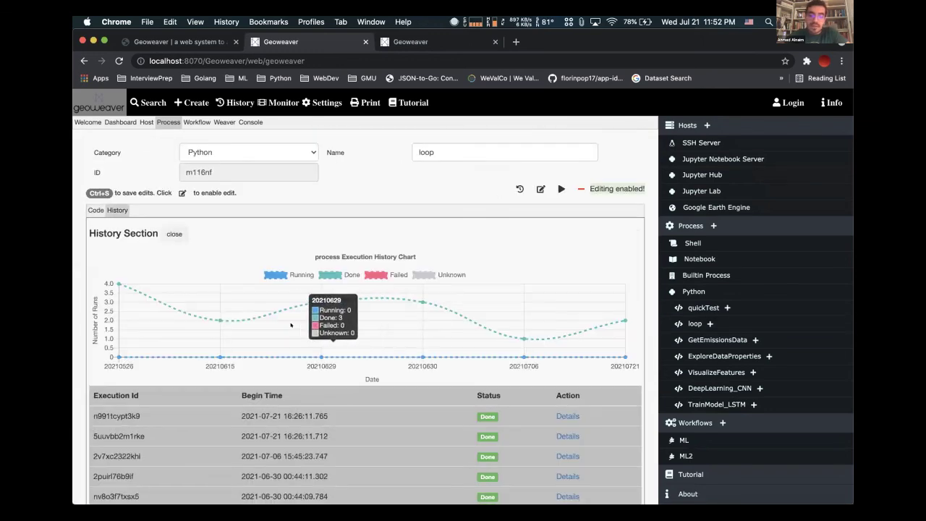
pyautogui.scroll(-2, 393, 358)
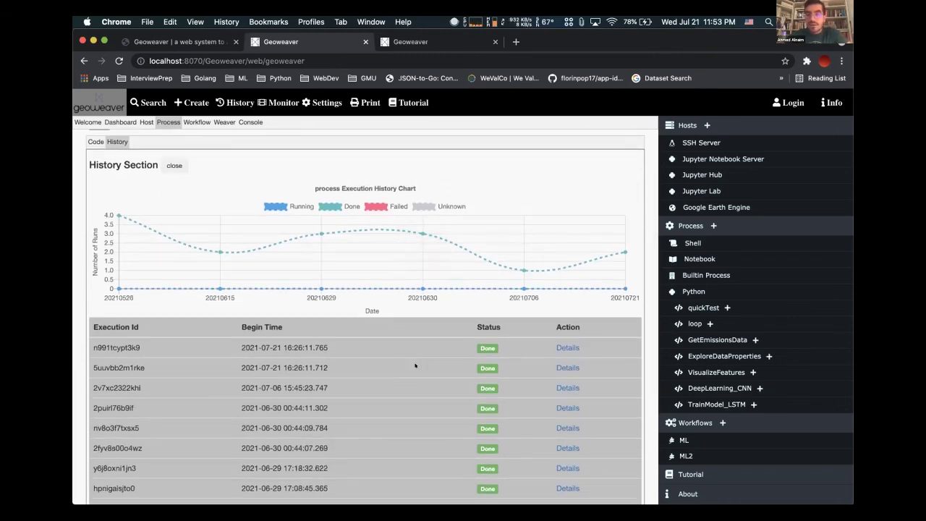
pyautogui.scroll(2, 415, 365)
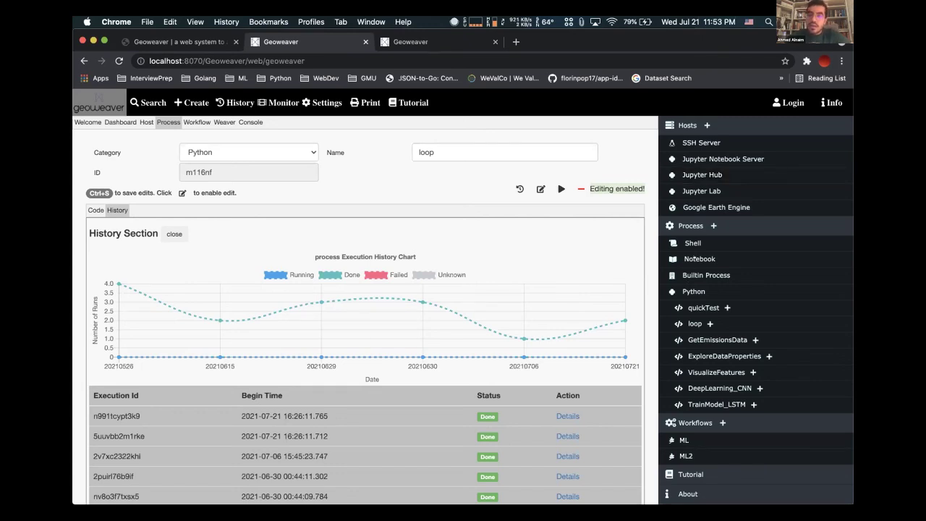
# Expand the Notebook processes and look through the code of the futurama notebook.
pyautogui.click(695, 259)
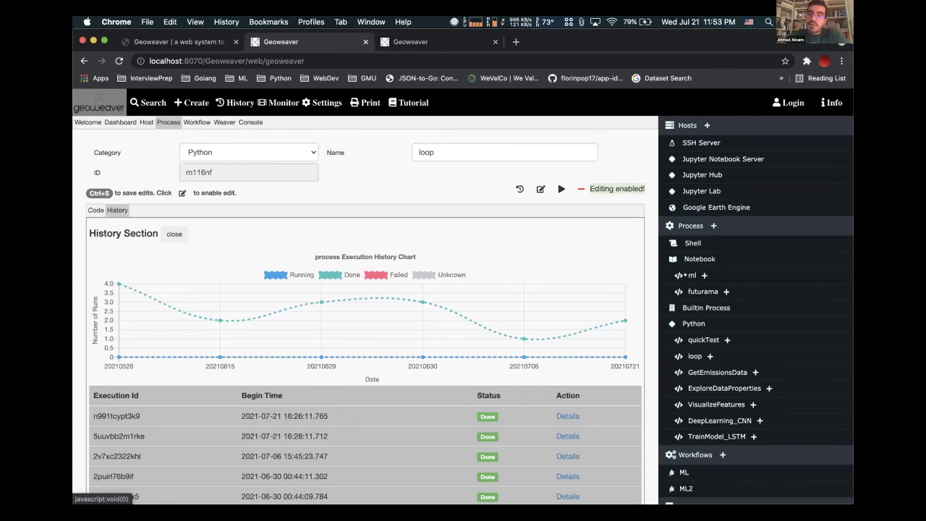
pyautogui.click(702, 291)
pyautogui.scroll(-15, 441, 272)
pyautogui.scroll(-15, 441, 273)
pyautogui.scroll(20, 441, 273)
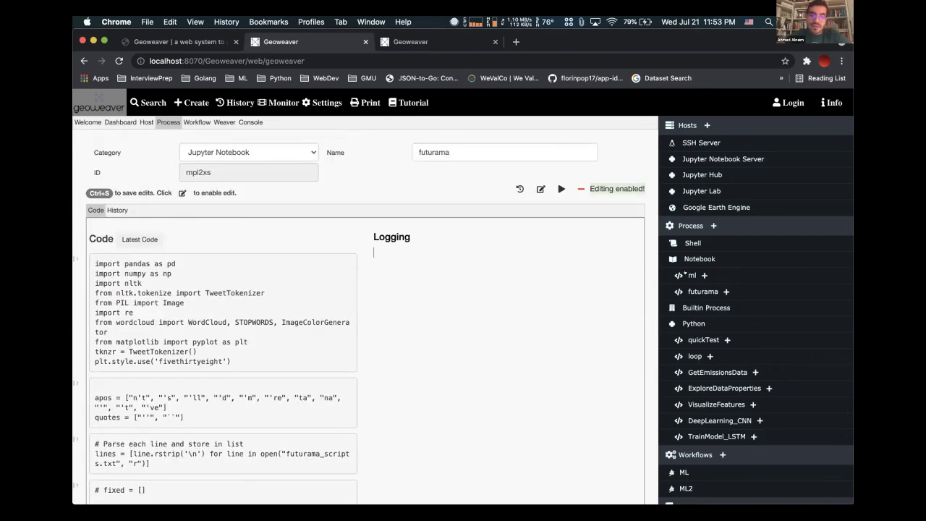
# Check the execution histories of the ml and futurama notebook processes.
pyautogui.click(687, 275)
pyautogui.click(518, 188)
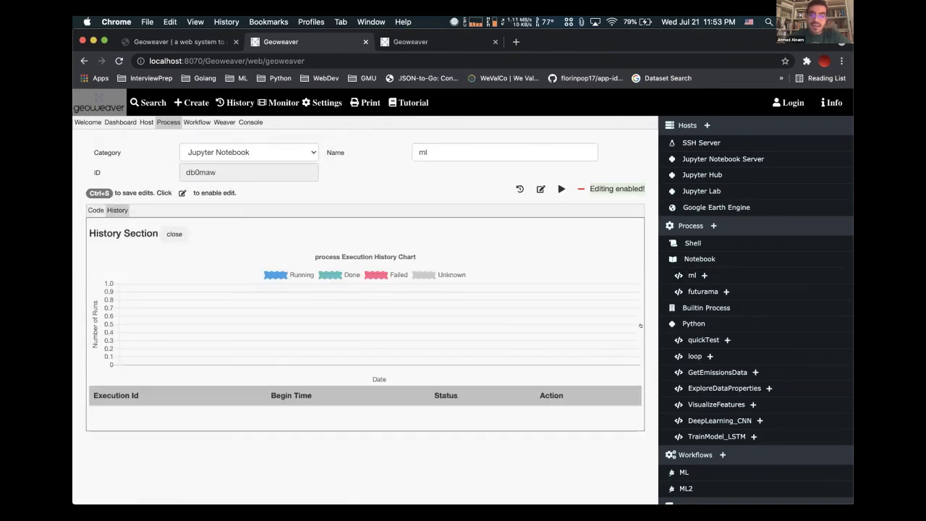
pyautogui.click(702, 291)
pyautogui.click(518, 188)
pyautogui.click(688, 275)
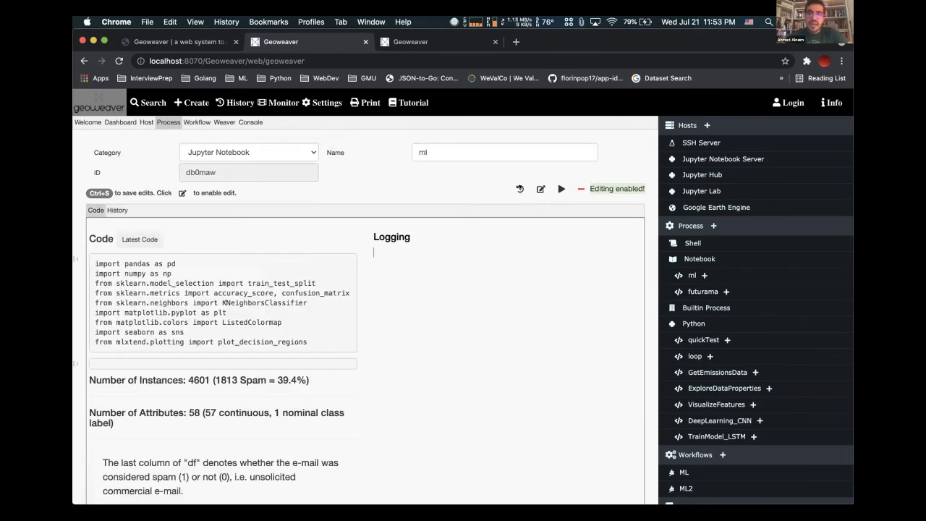
pyautogui.click(519, 188)
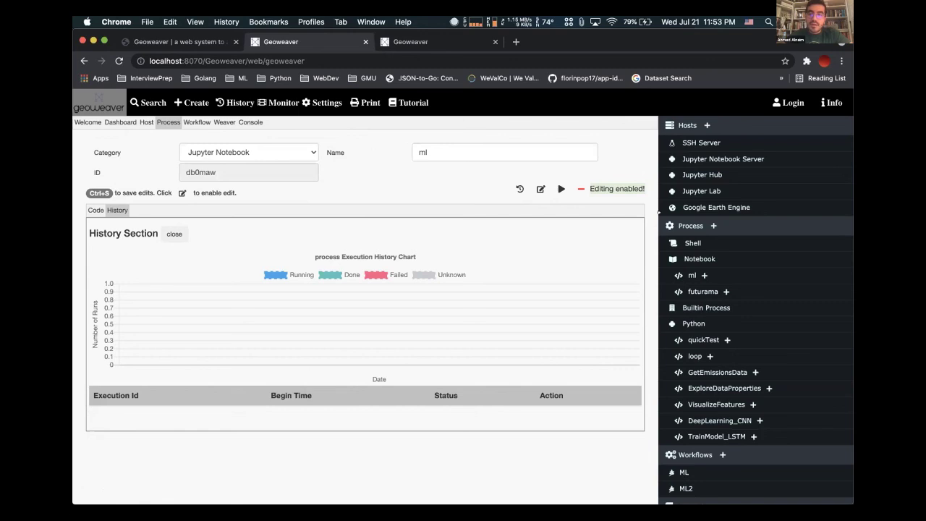
# Open the Localhost Jupyter host and display its recent notebook history.
pyautogui.click(701, 163)
pyautogui.click(717, 174)
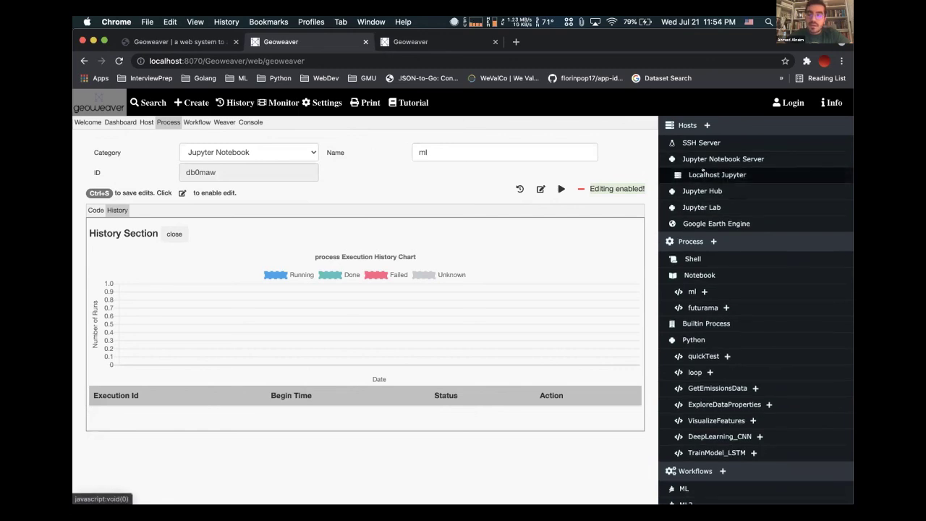
pyautogui.click(599, 246)
pyautogui.scroll(-4, 308, 280)
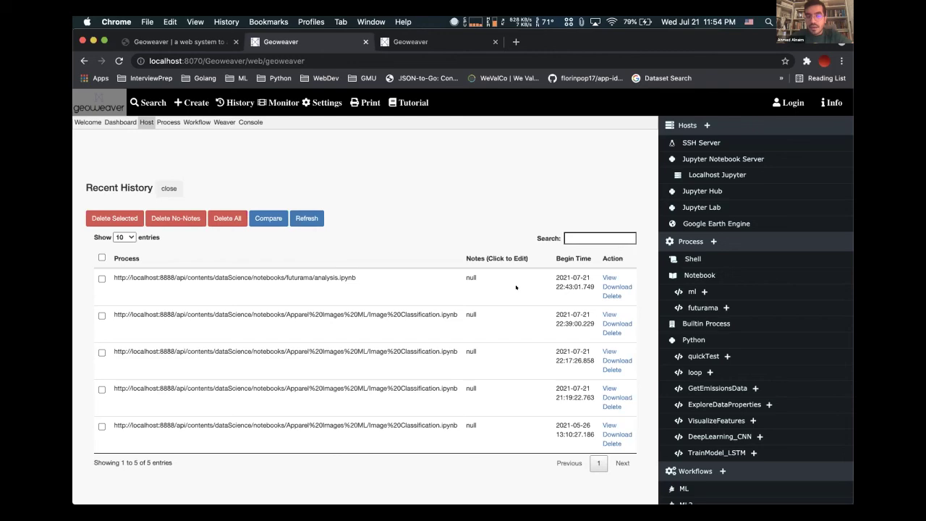
# View the recorded version of futurama/analysis.ipynb from the host history and close its window.
pyautogui.click(609, 277)
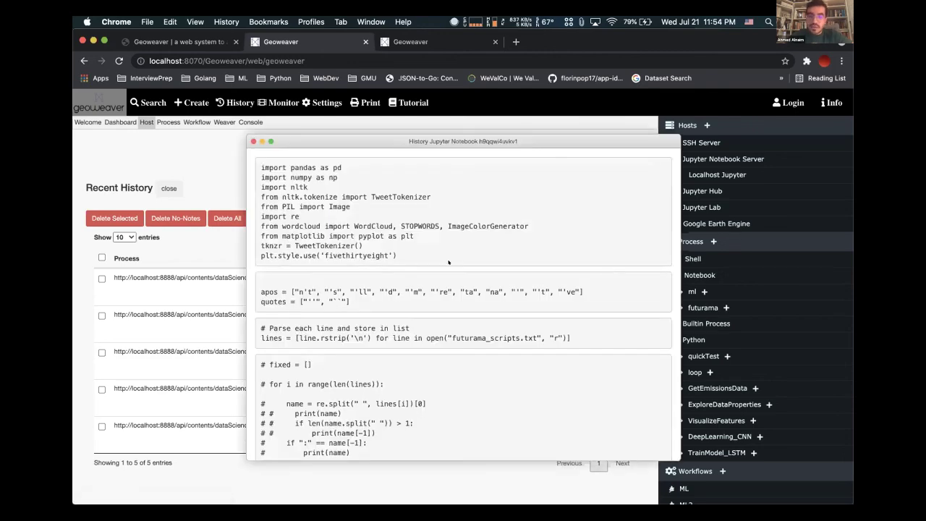
pyautogui.scroll(-15, 448, 262)
pyautogui.click(253, 141)
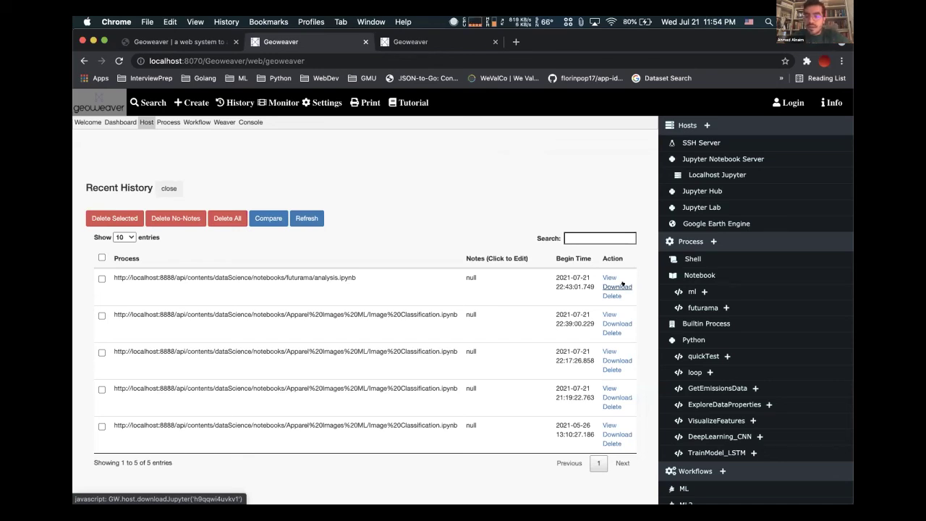
pyautogui.scroll(3, 560, 271)
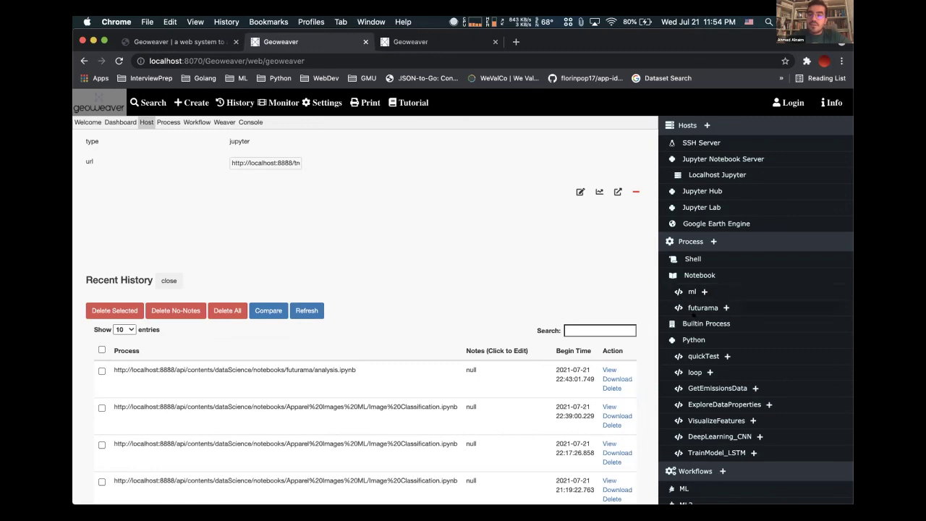
# Open the ML workflow's details and load the workflow onto the Weaver canvas.
pyautogui.scroll(-1, 693, 314)
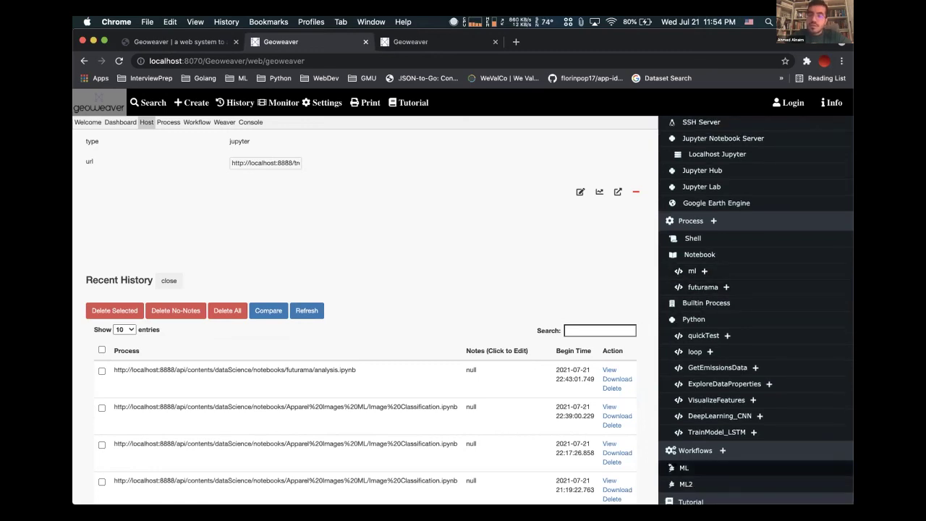
pyautogui.click(682, 468)
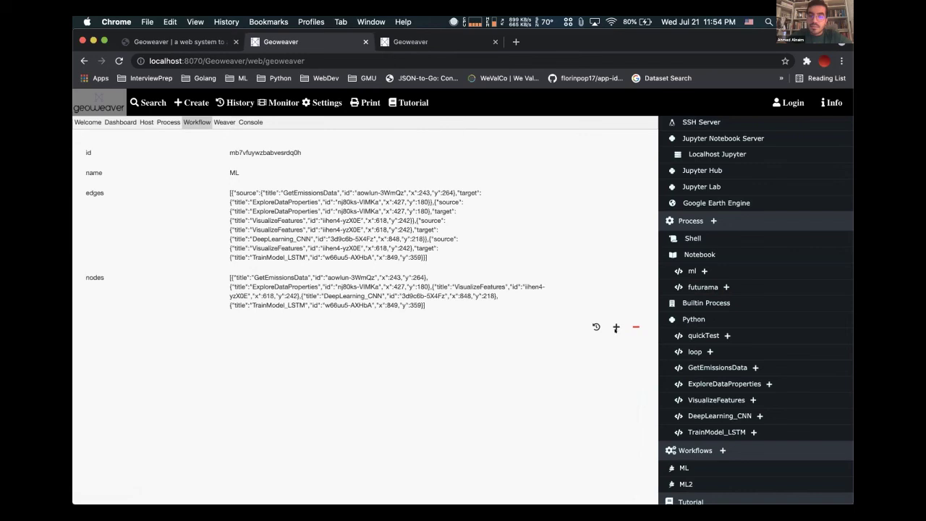
pyautogui.click(616, 327)
pyautogui.click(467, 335)
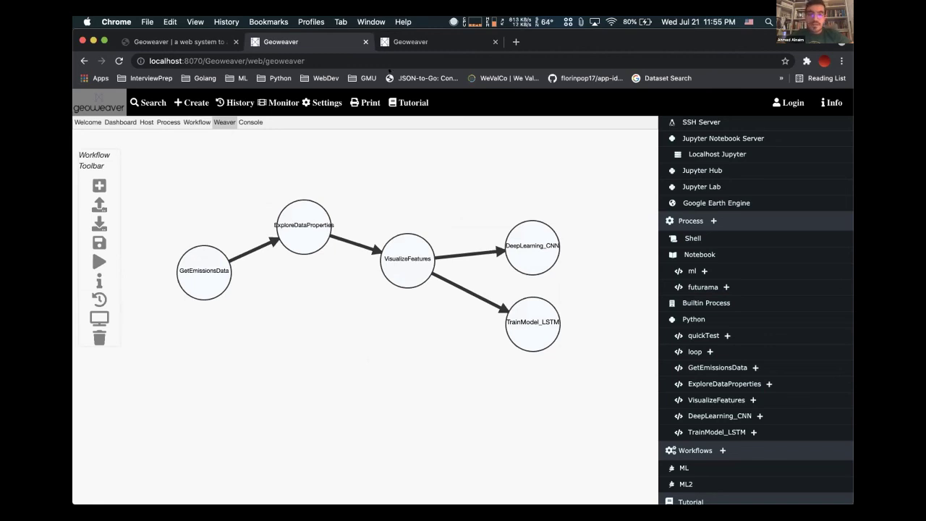
# Look over the welcome page and SSH Server hosts of the cloud.csiss.gmu.edu Geoweaver instance, and return to the local instance.
pyautogui.click(416, 41)
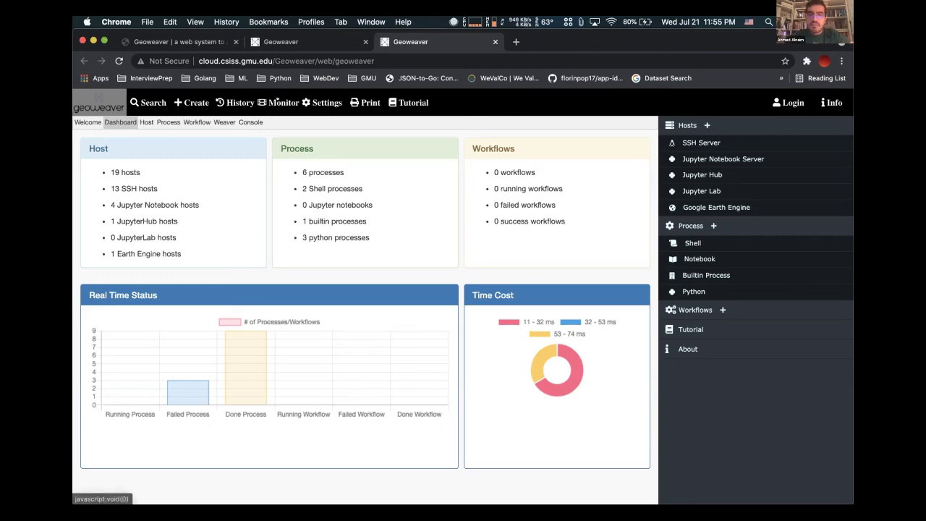
pyautogui.click(88, 121)
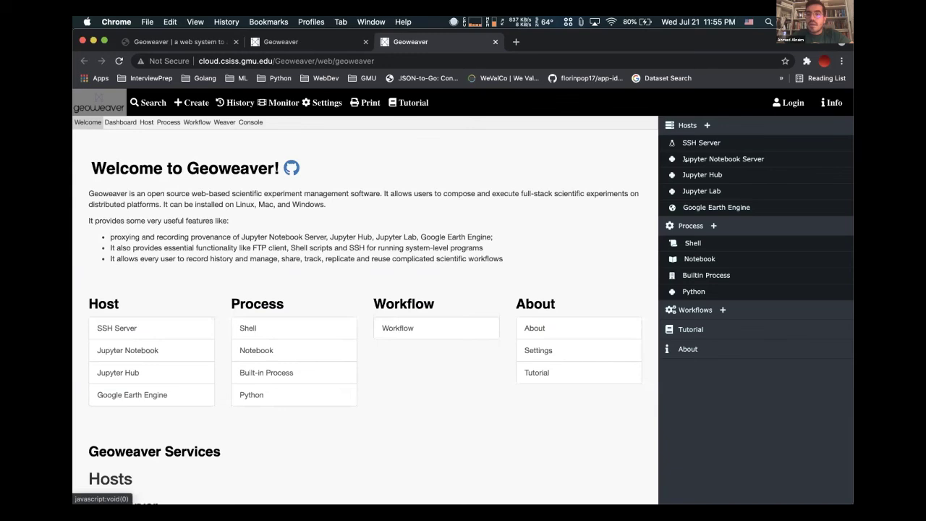
pyautogui.click(693, 145)
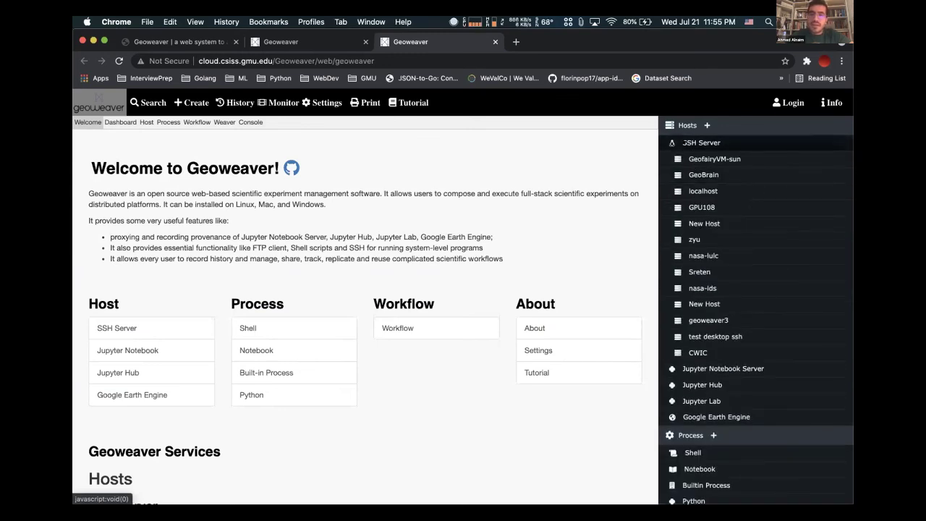
pyautogui.click(340, 41)
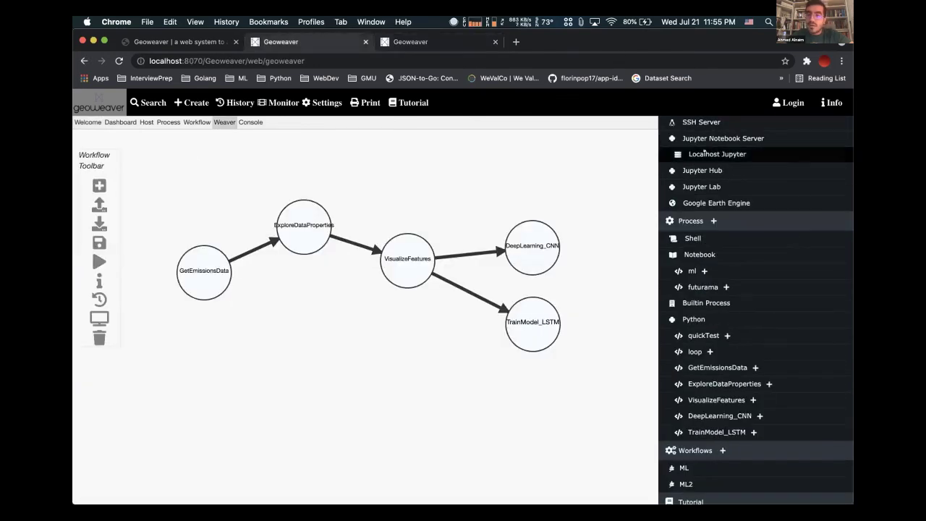
# Open the file browser of the Localhost SSH host, entering the host user password.
pyautogui.scroll(1, 711, 154)
pyautogui.click(701, 175)
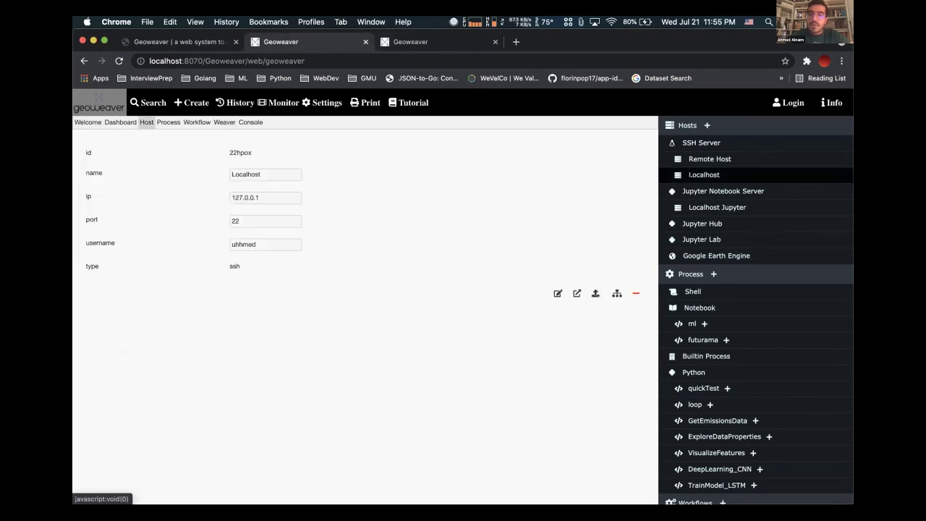
pyautogui.click(605, 290)
pyautogui.click(500, 239)
pyautogui.write('*****')
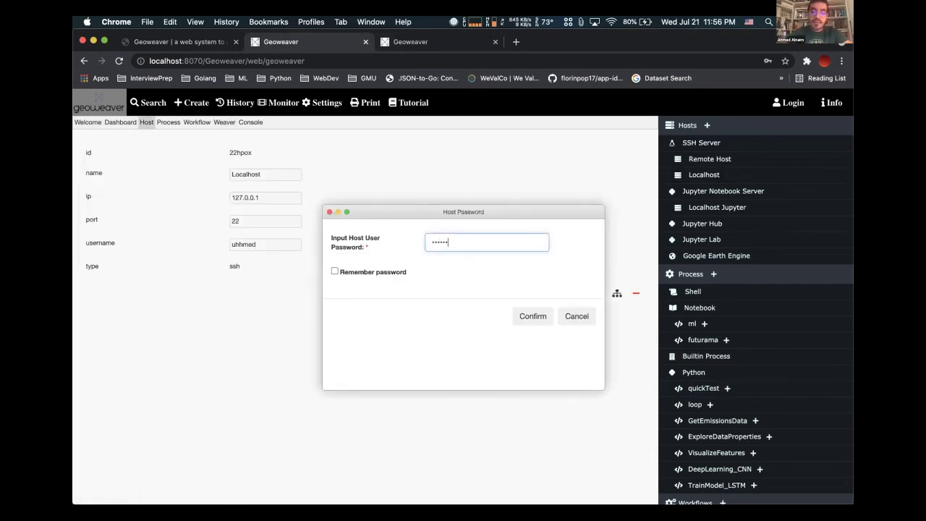
pyautogui.click(515, 317)
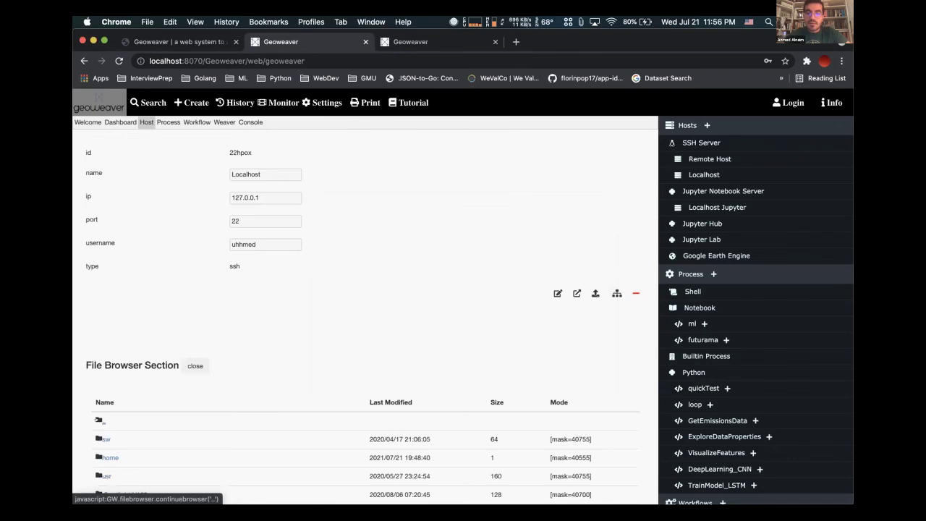
# Browse Localhost's files through the Users folder into the user's home directory, and view the Remote Host's details.
pyautogui.scroll(-5, 101, 419)
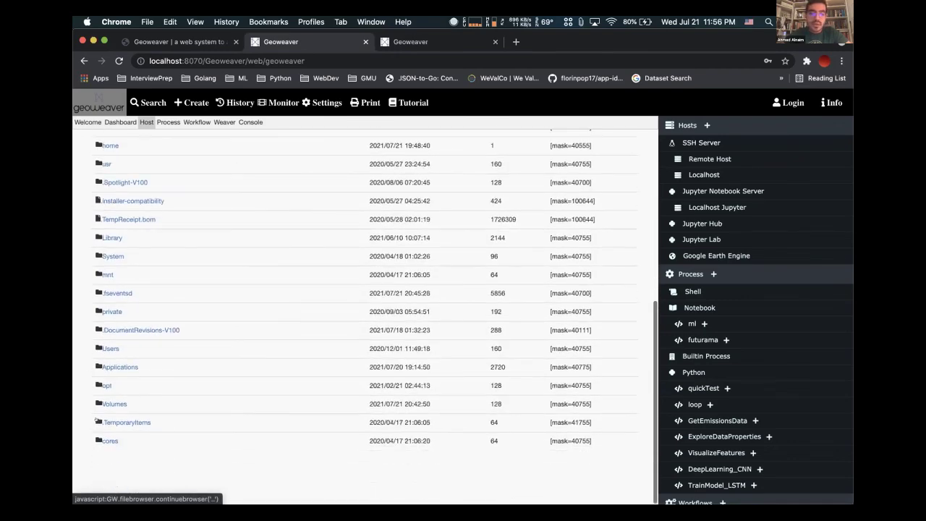
pyautogui.click(110, 349)
pyautogui.click(104, 424)
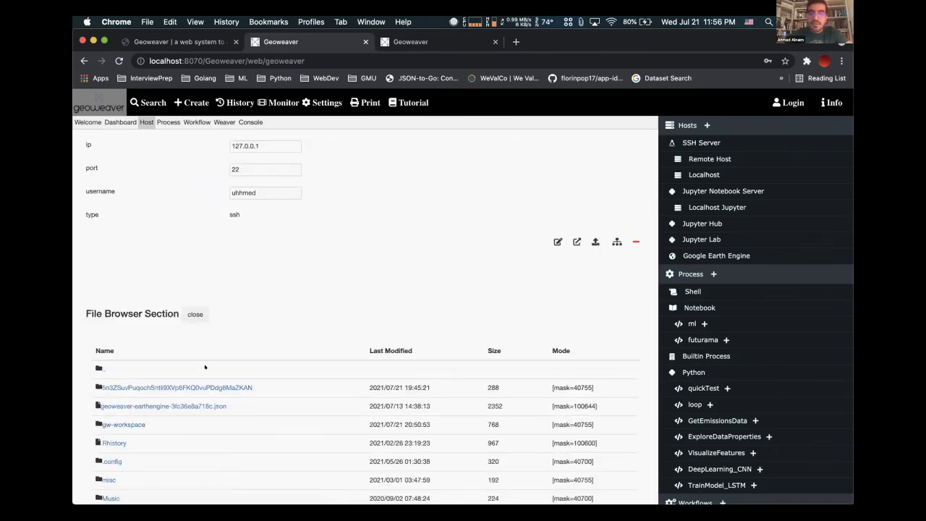
pyautogui.scroll(-1, 205, 367)
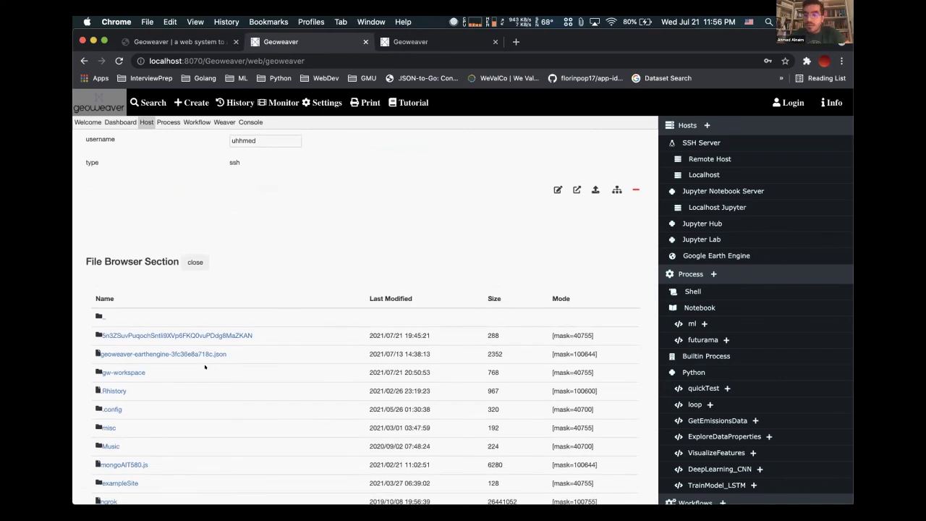
pyautogui.scroll(2, 369, 282)
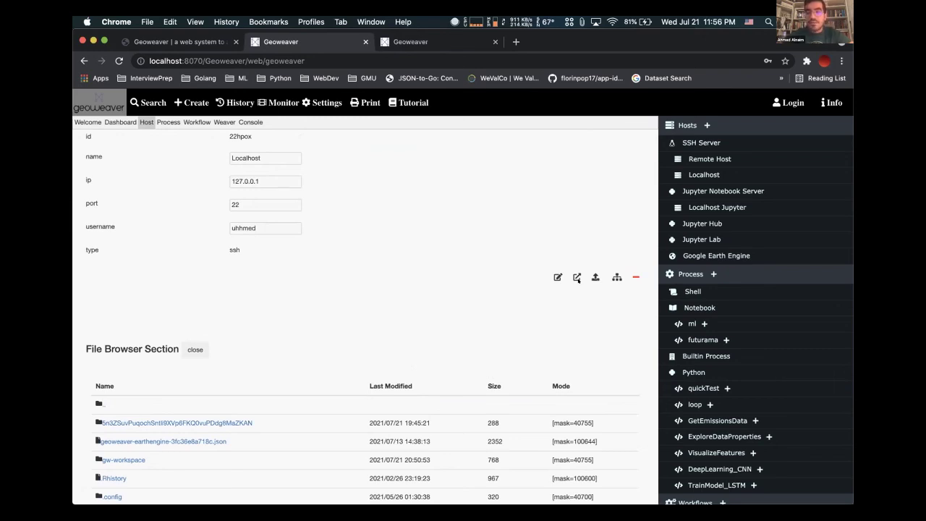
pyautogui.scroll(1, 475, 242)
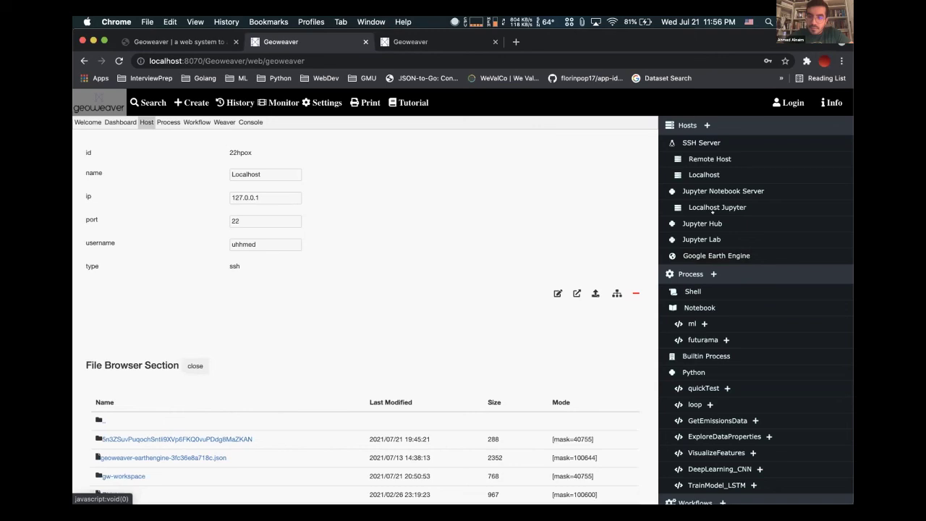
pyautogui.click(710, 156)
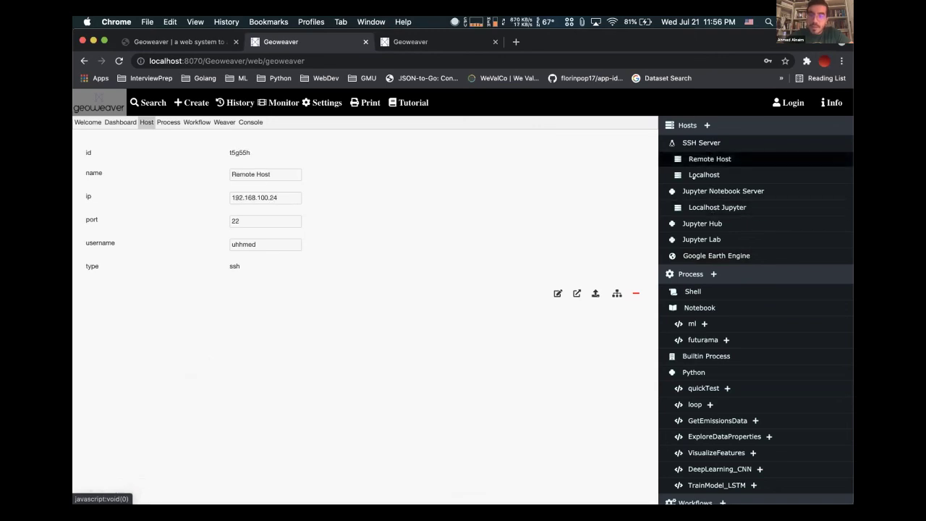